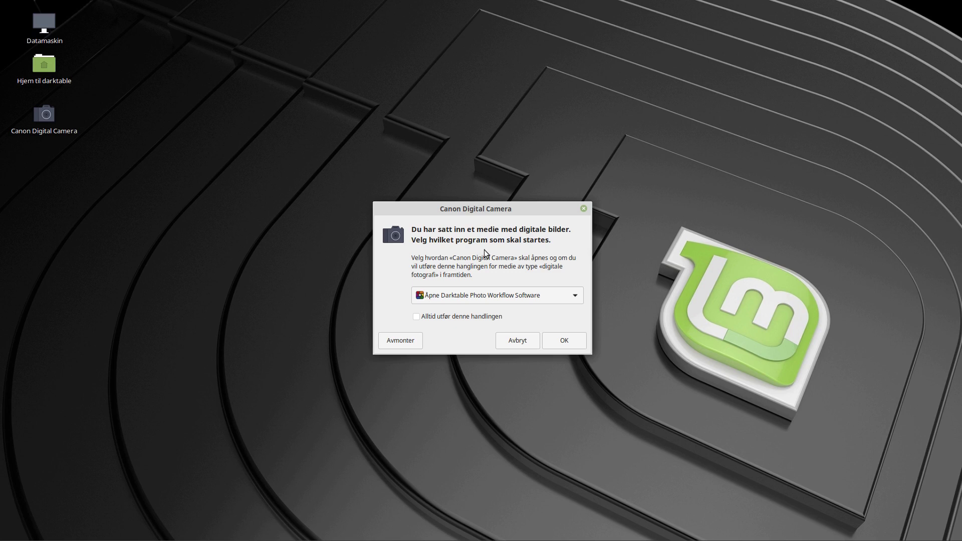
Step: Unmount the Canon Digital Camera from its autorun prompt on the desktop
click(401, 342)
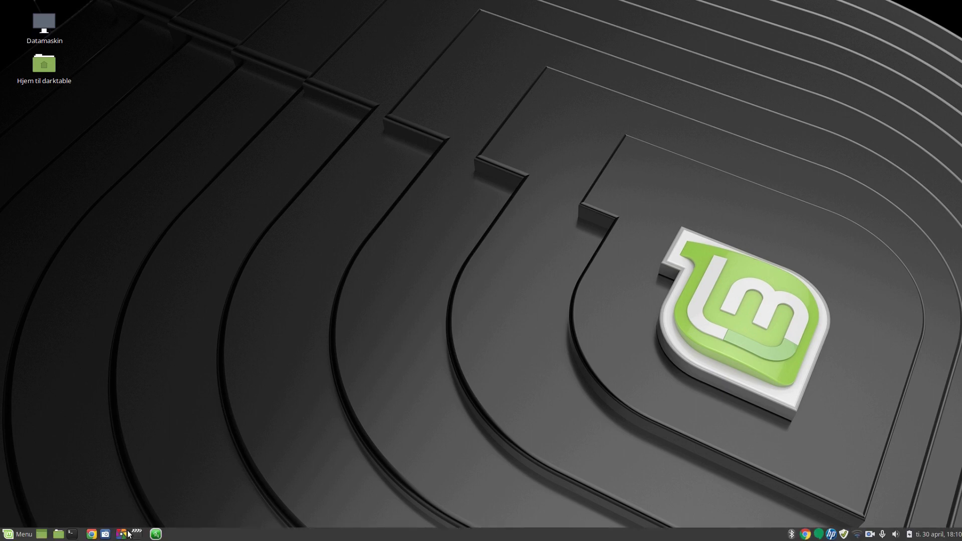
Step: Launch darktable and start a tethered shoot with the Canon EOS 550D from the import module
click(122, 534)
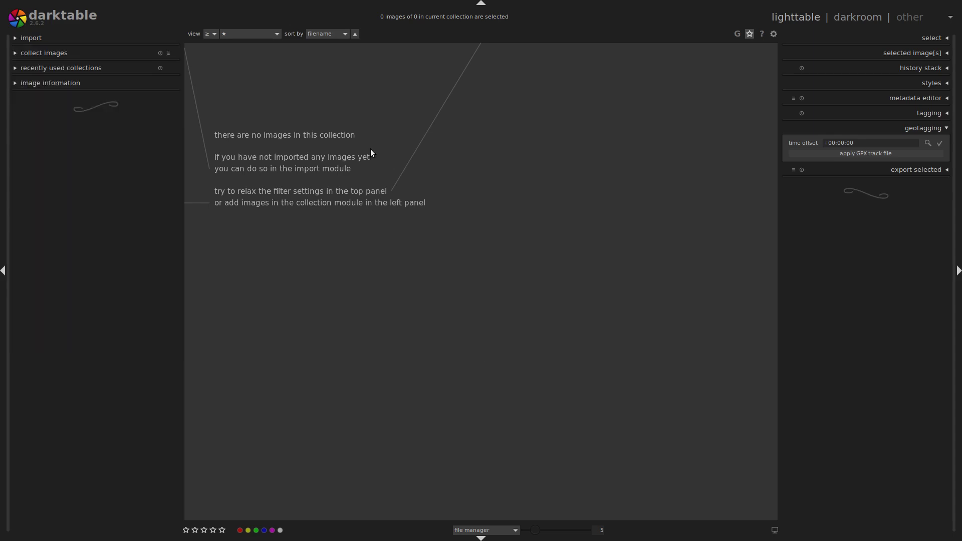
click(64, 38)
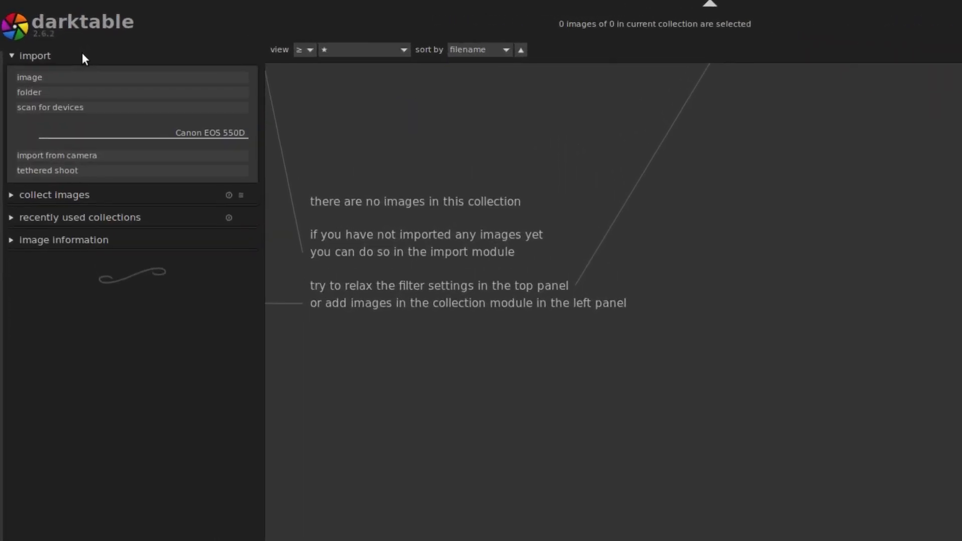
click(85, 171)
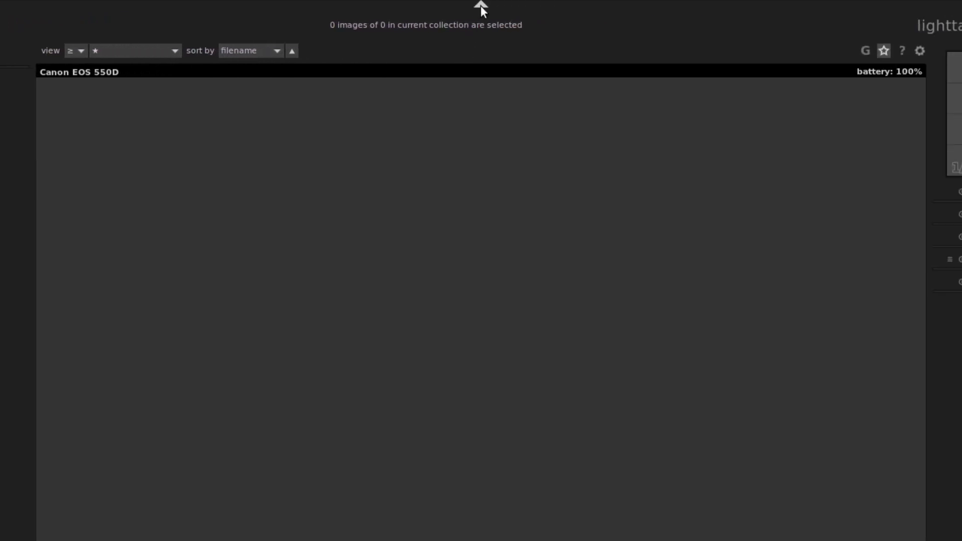
Step: Hide the view filter and sort options bar at the top of the tethering view
click(480, 5)
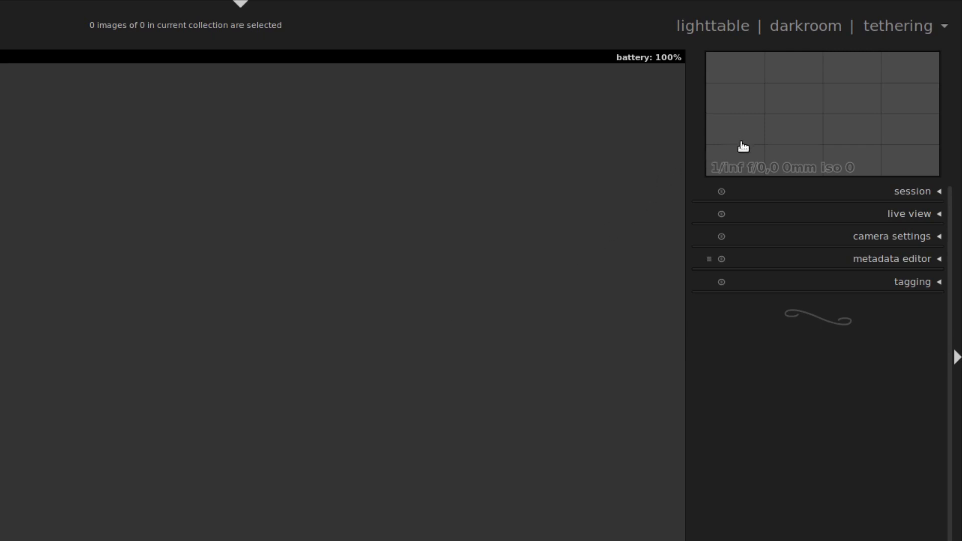
Step: Expand the session settings and set the jobcode to 'toy cars'
click(880, 190)
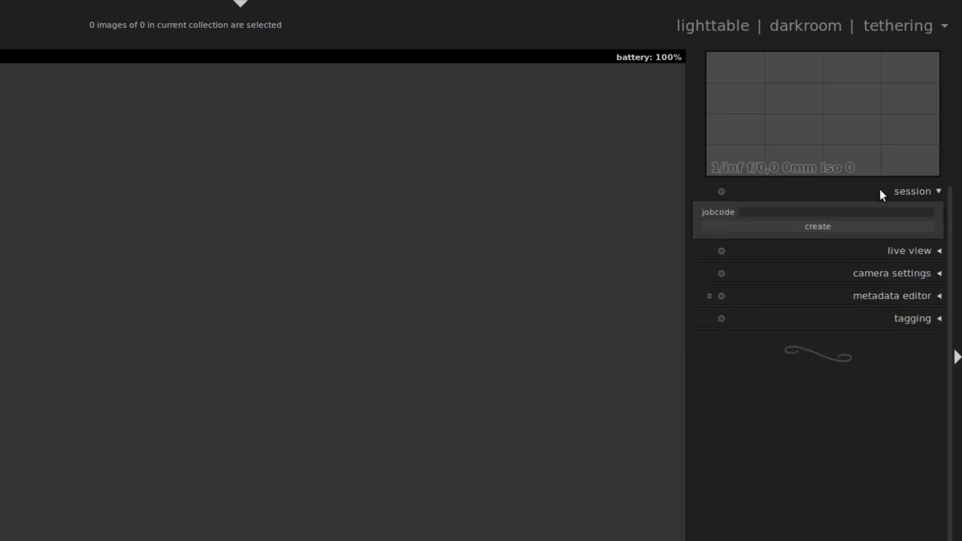
click(778, 213)
text(toy cars)
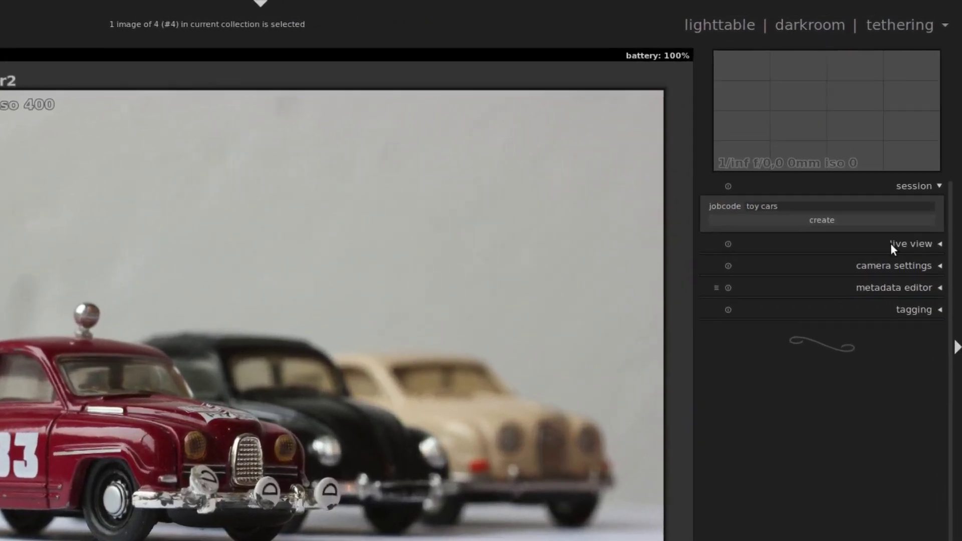
Step: Turn on the camera's live view, zoom in, and pan toward the background
click(891, 244)
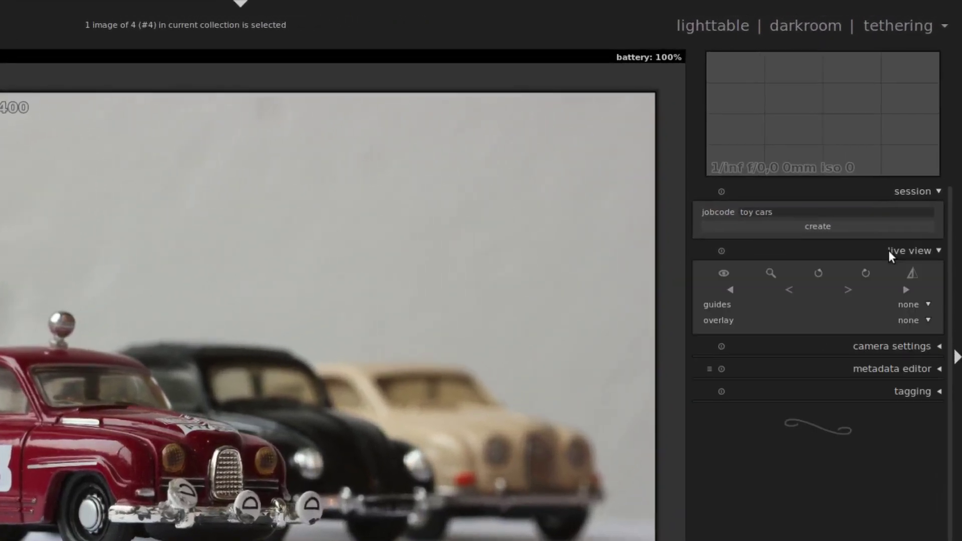
click(721, 273)
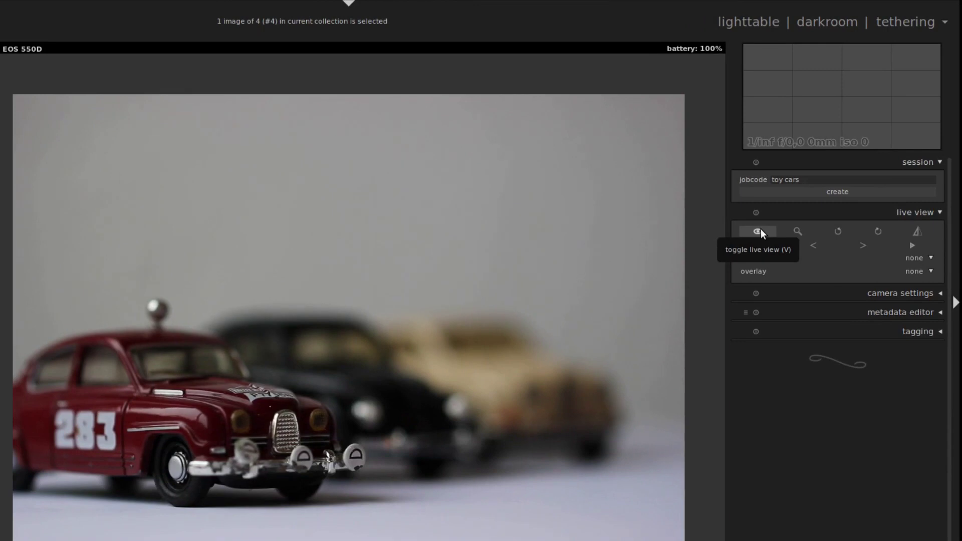
click(797, 233)
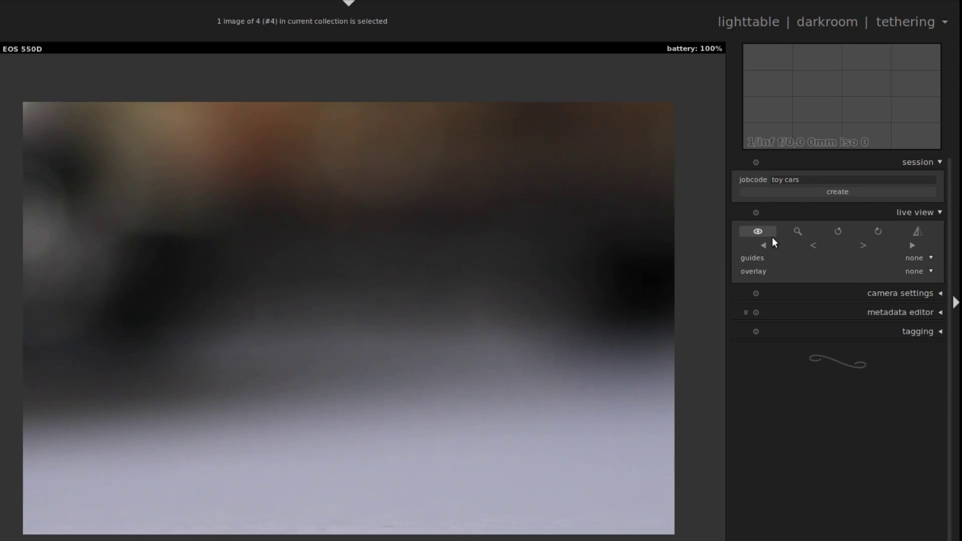
drag(300, 337, 420, 316)
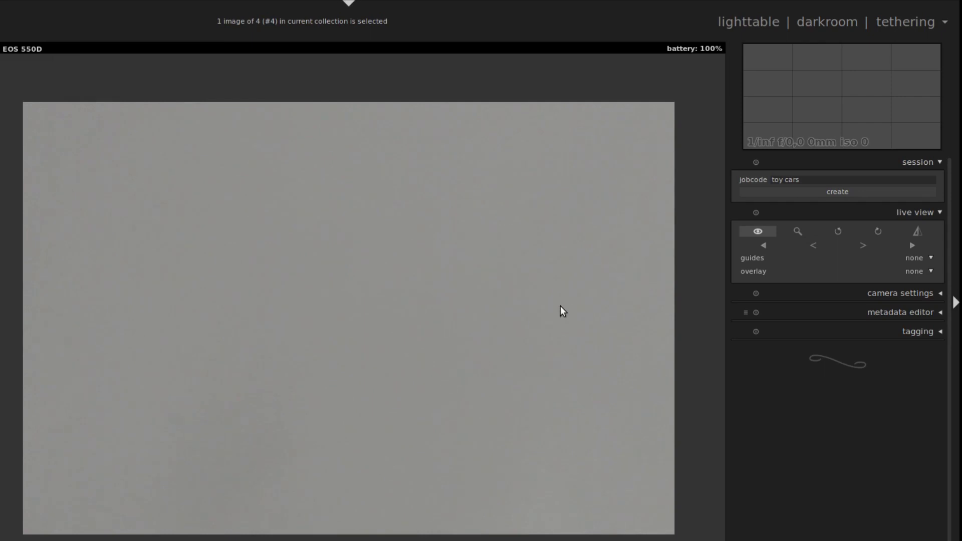
click(798, 231)
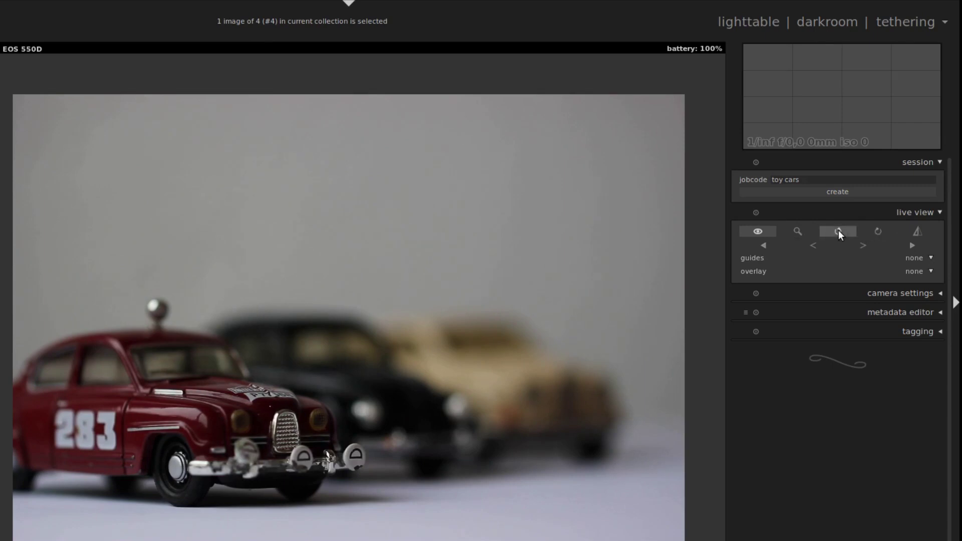
click(838, 232)
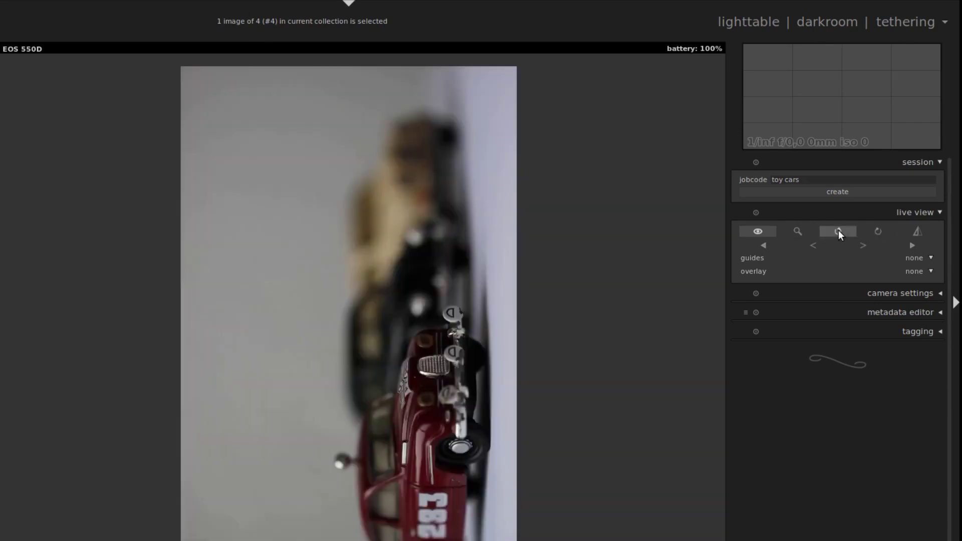
click(877, 230)
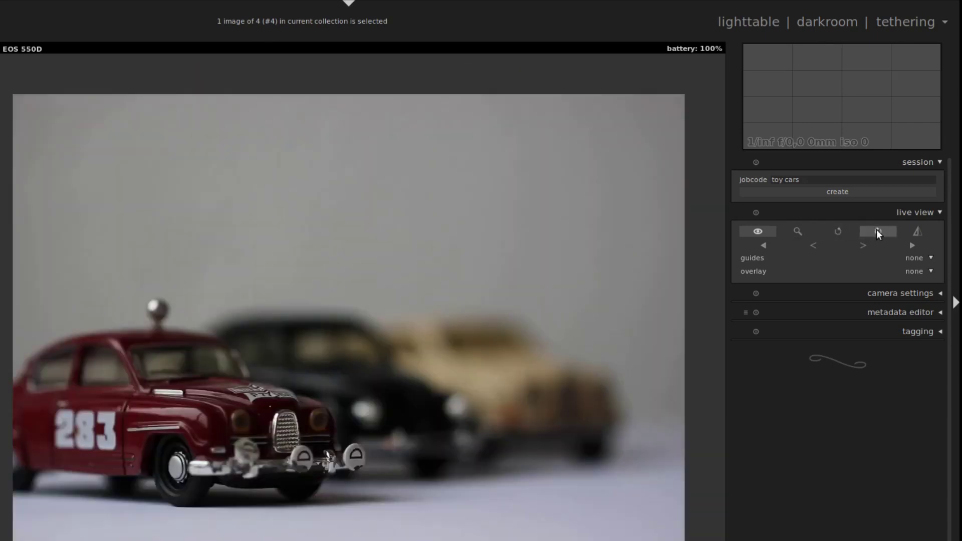
click(919, 232)
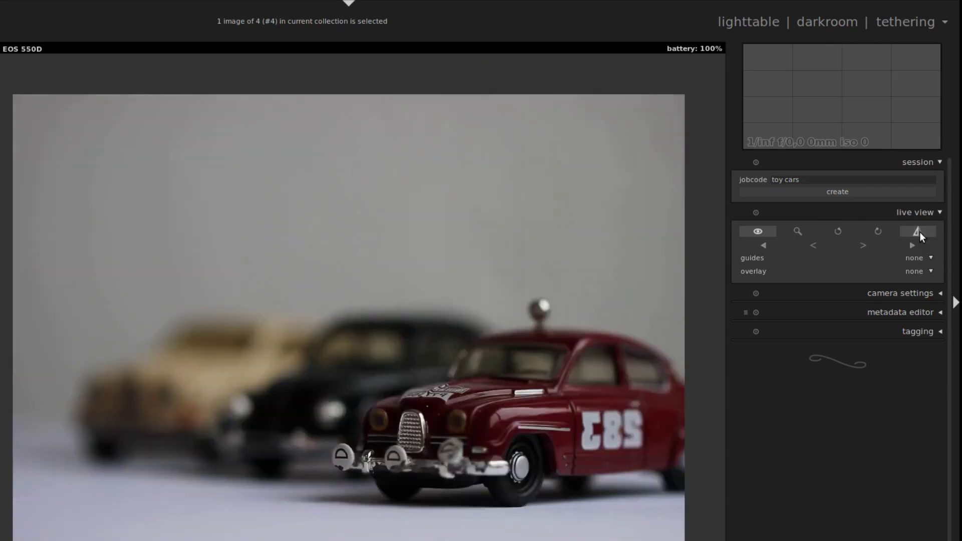
click(919, 231)
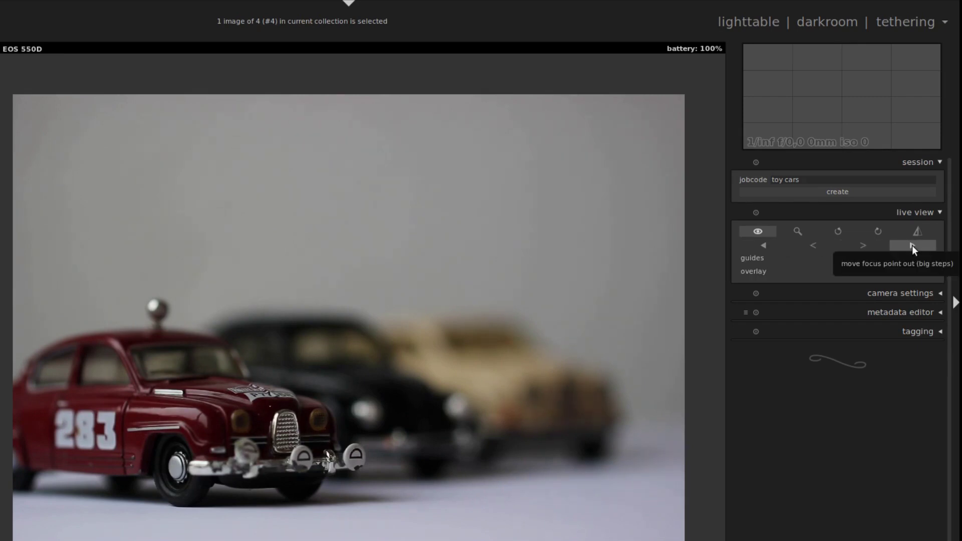
click(913, 250)
click(913, 249)
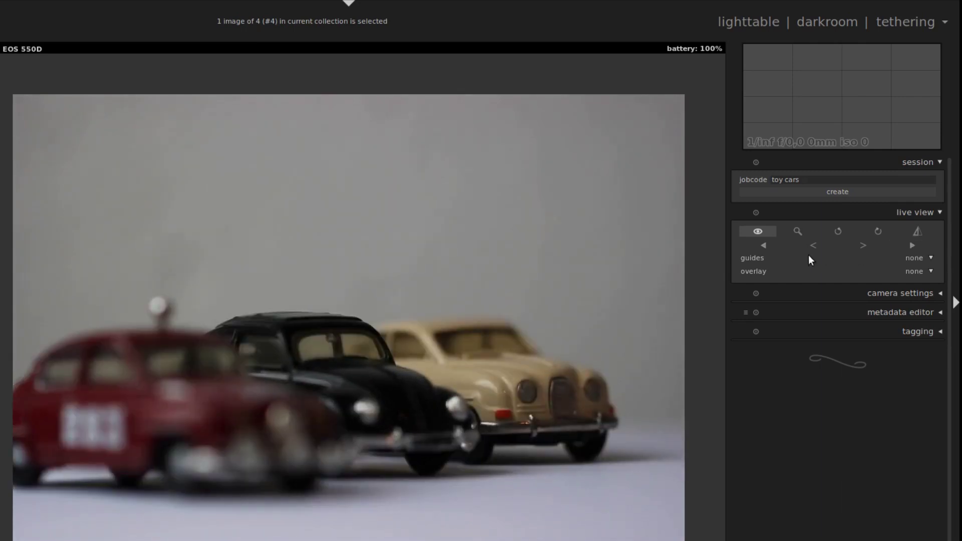
click(765, 247)
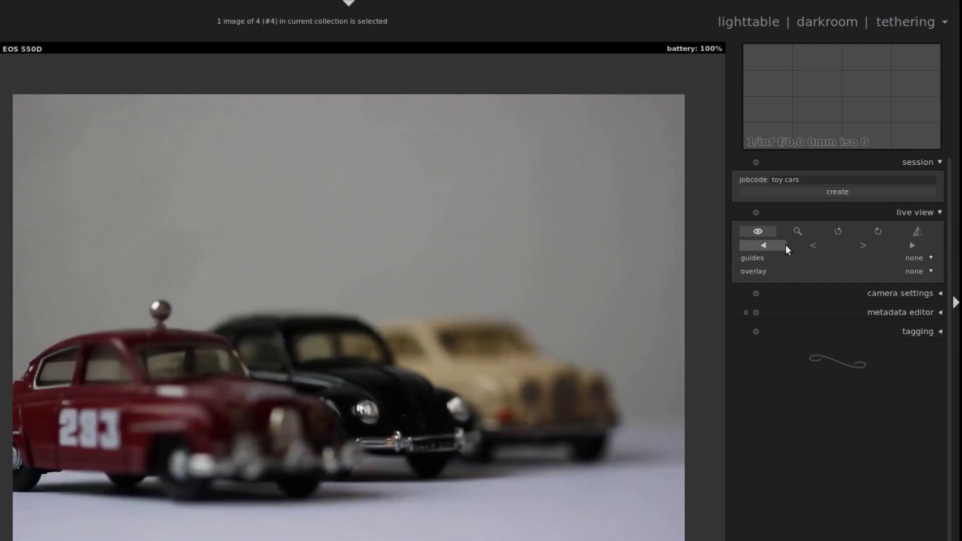
click(814, 245)
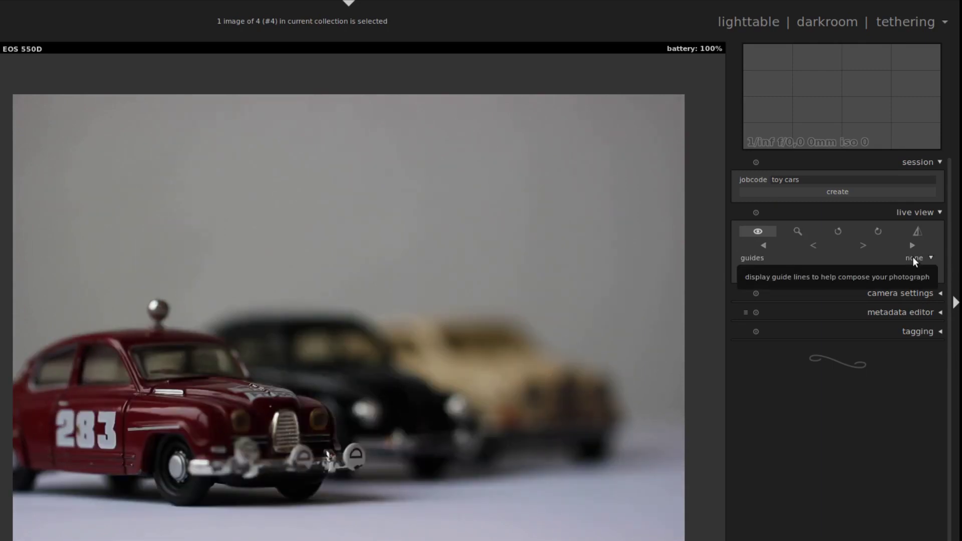
Step: Try grid, rules of thirds, metering and perspective composition guides on the live view
click(912, 257)
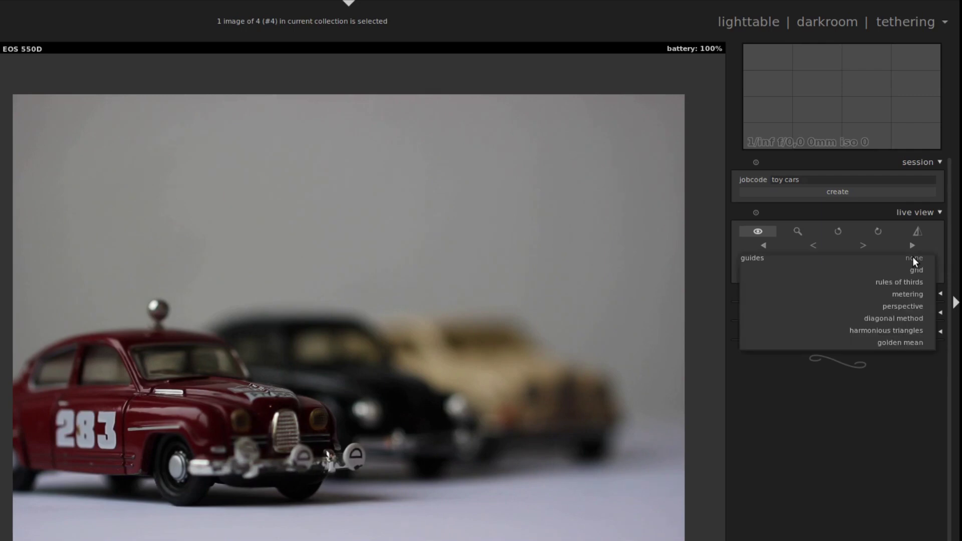
click(917, 271)
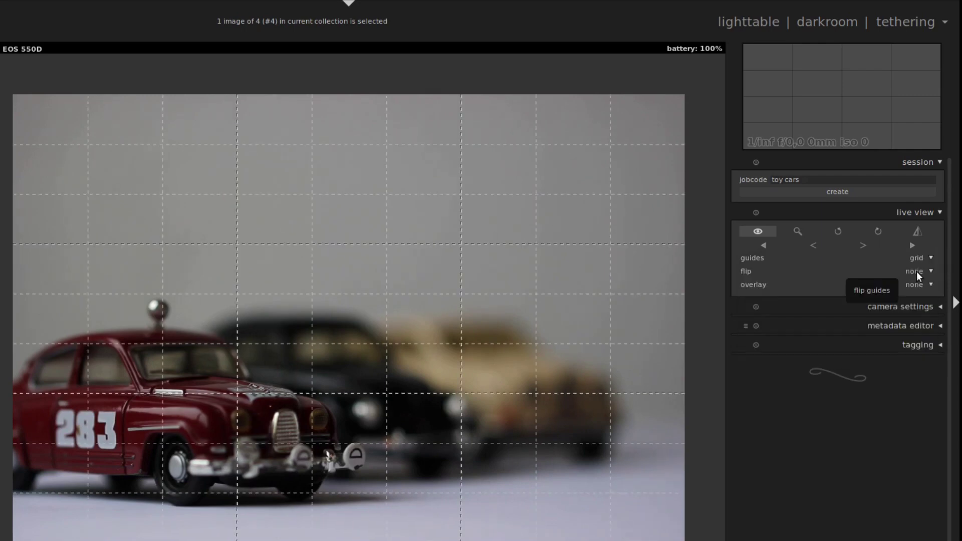
click(916, 258)
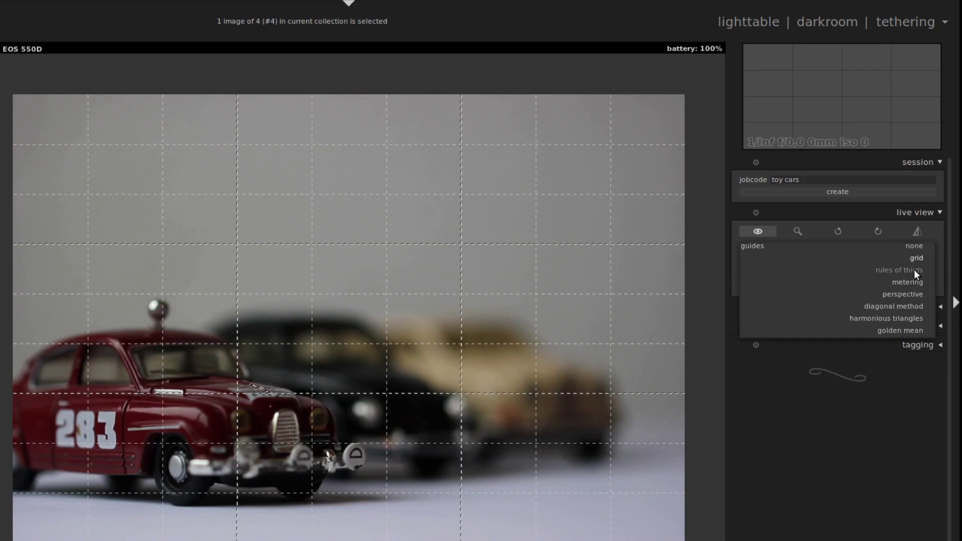
click(914, 269)
click(916, 258)
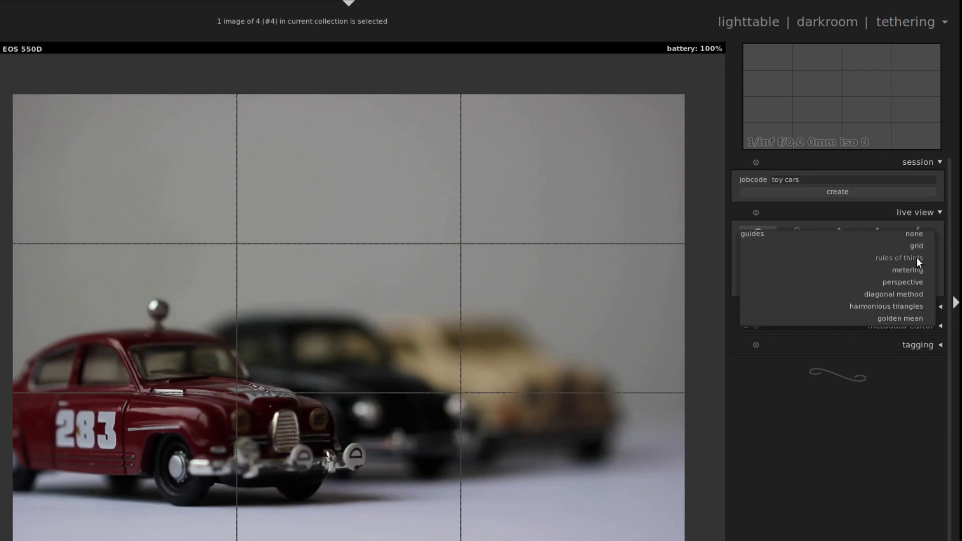
click(915, 270)
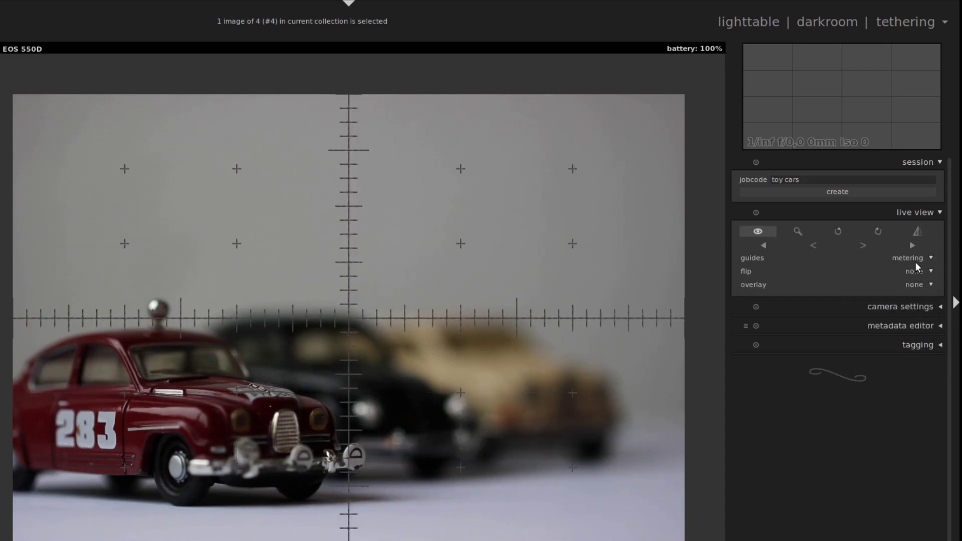
click(916, 258)
click(913, 269)
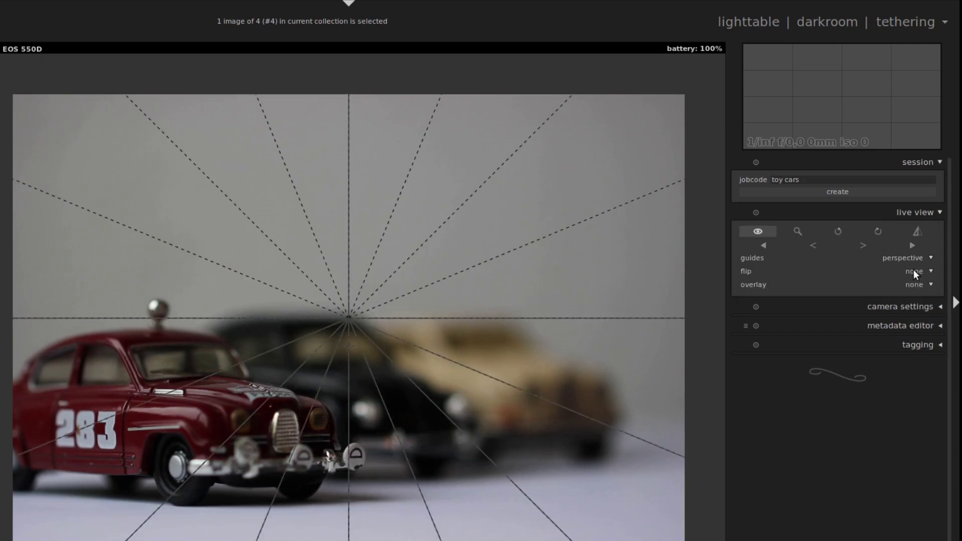
Step: Switch the guides through diagonal method and harmonious triangles to golden mean
click(914, 259)
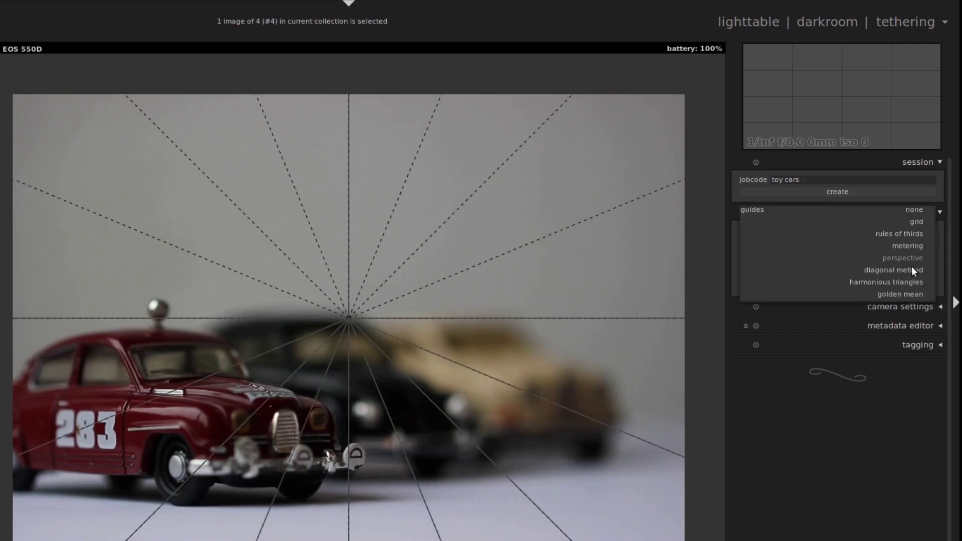
click(913, 269)
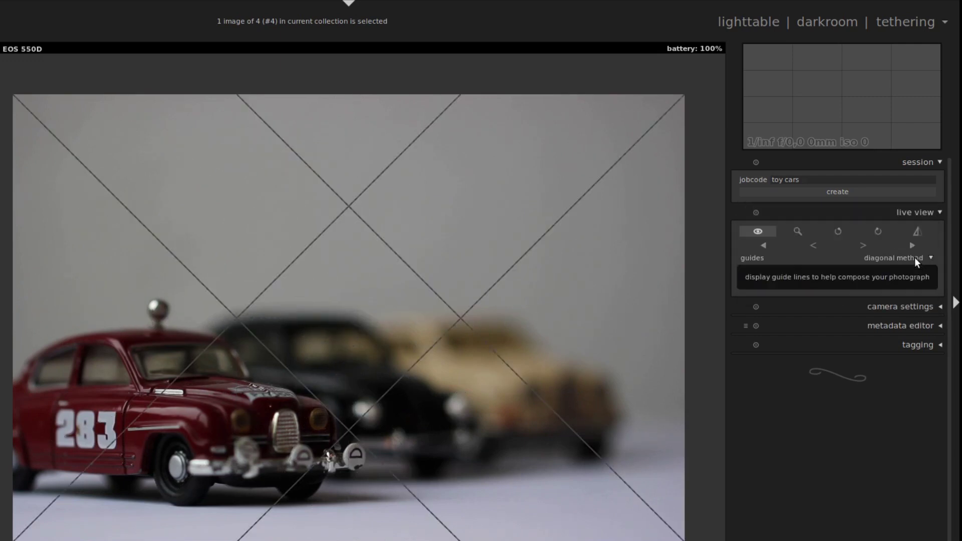
click(915, 257)
click(909, 270)
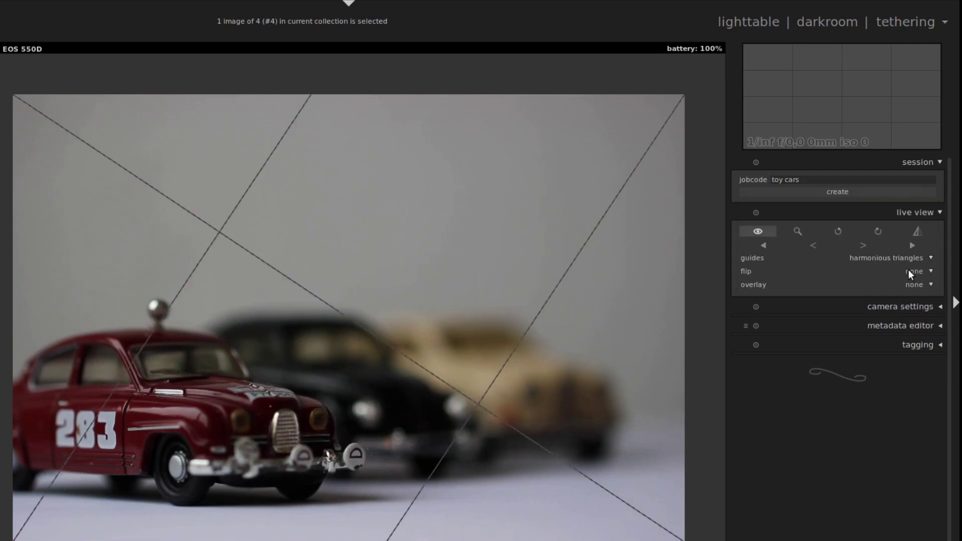
click(912, 258)
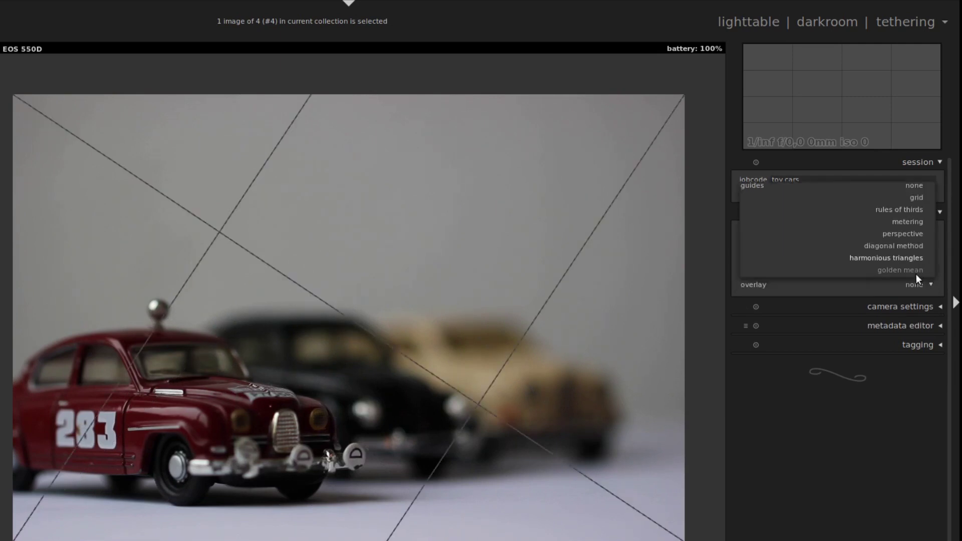
click(913, 271)
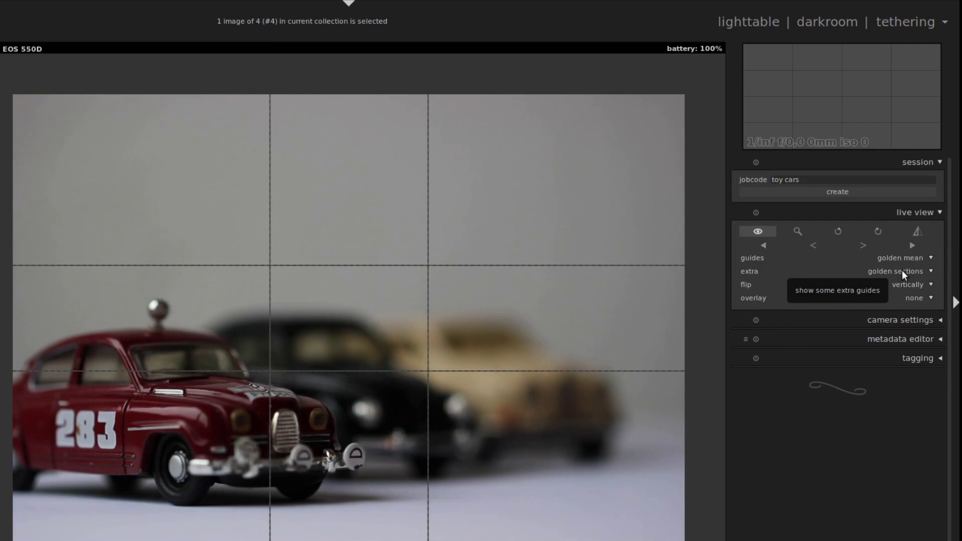
Step: Try harmonious triangles guides flipped horizontally, then set the flip back to none
click(910, 257)
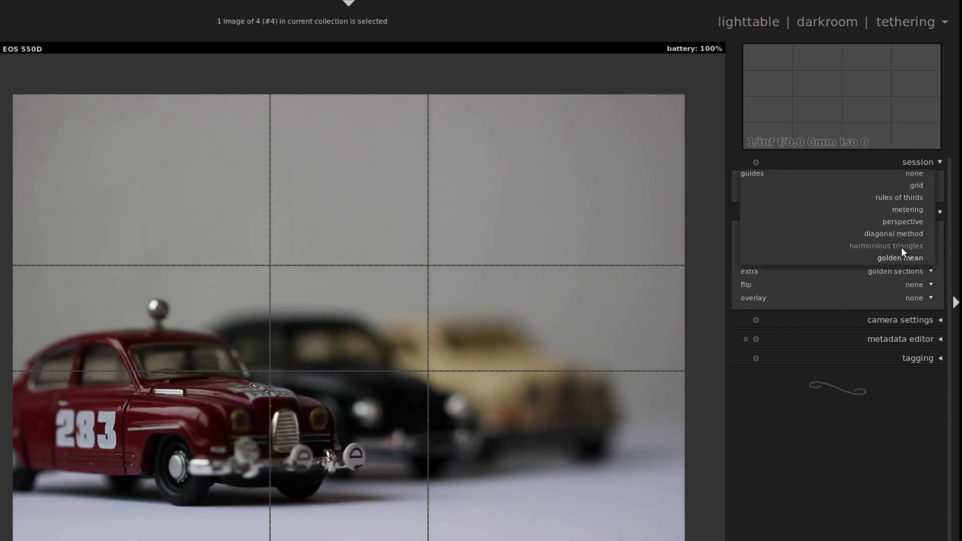
click(902, 246)
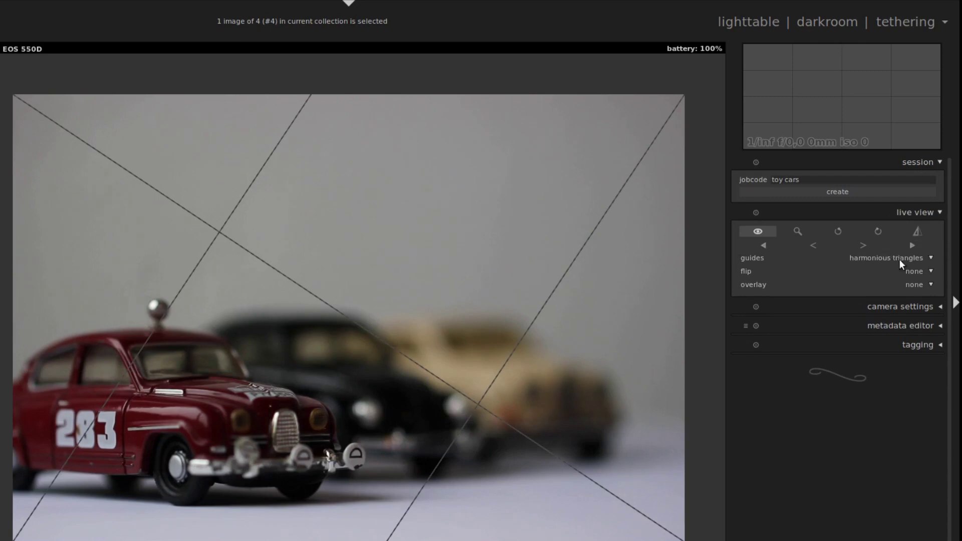
click(910, 273)
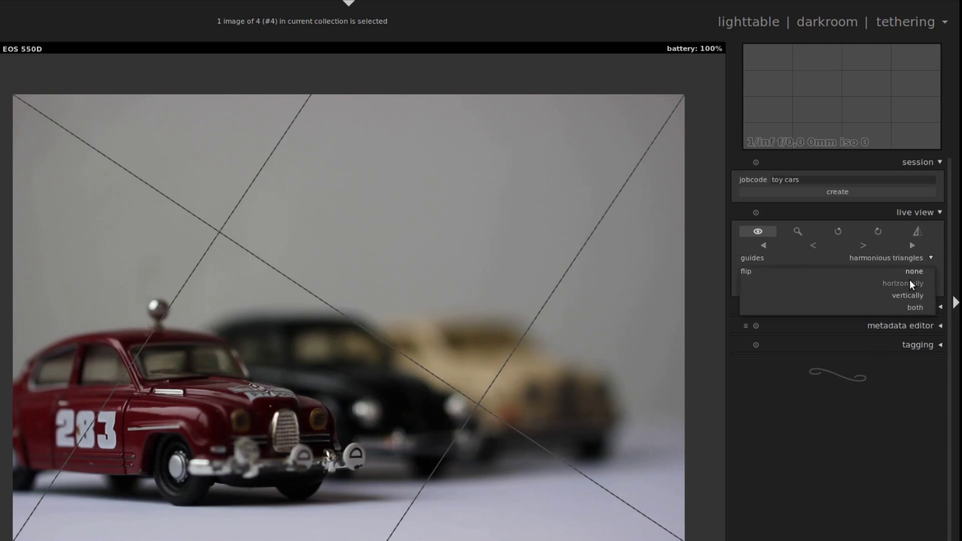
click(910, 282)
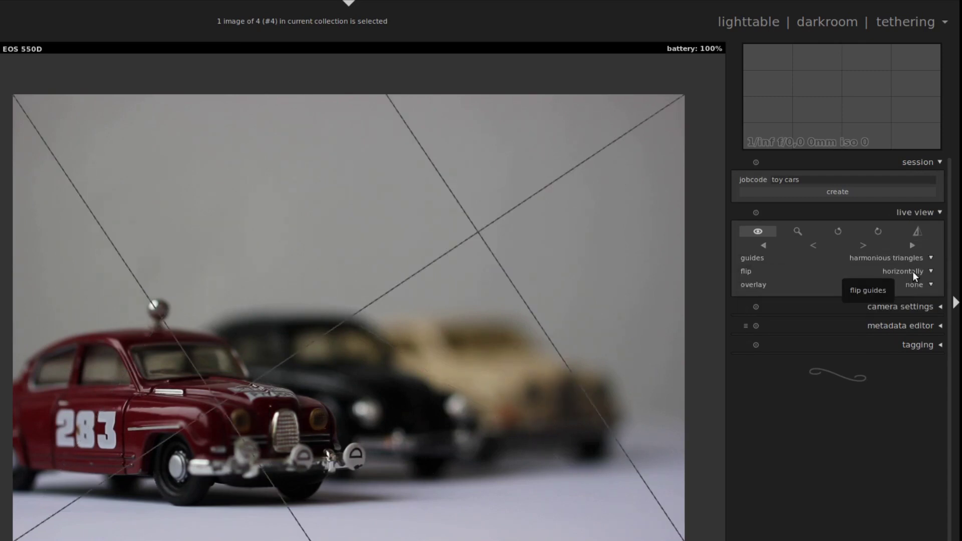
click(913, 271)
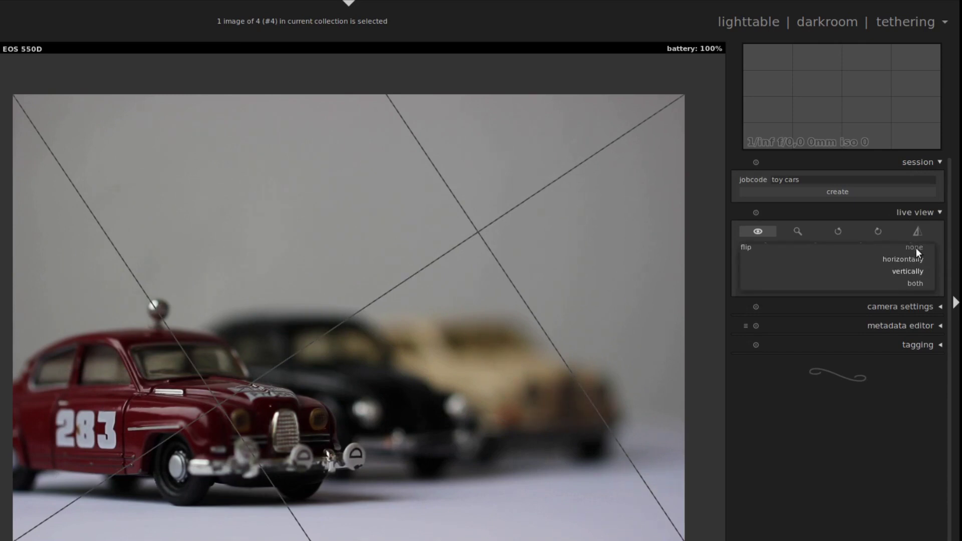
click(918, 249)
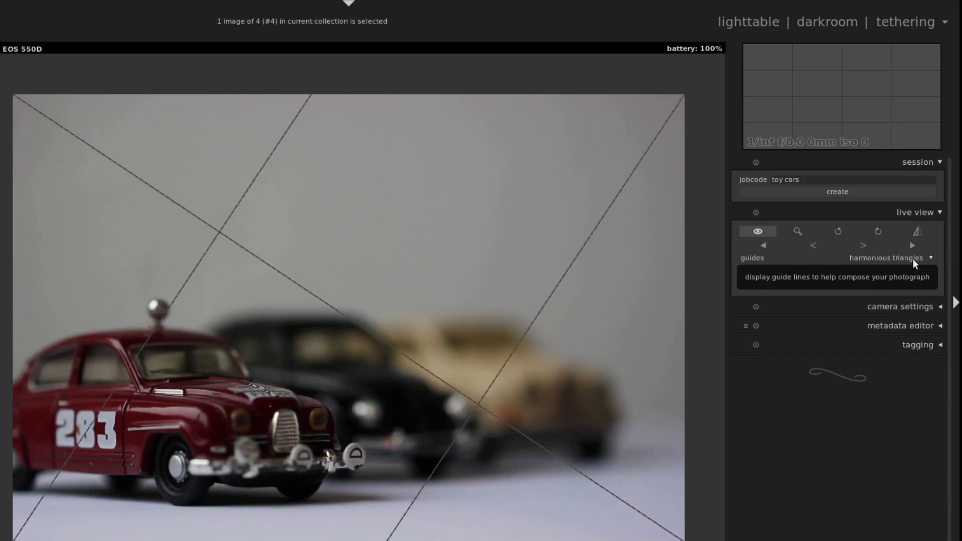
scroll(912, 259, down, 1)
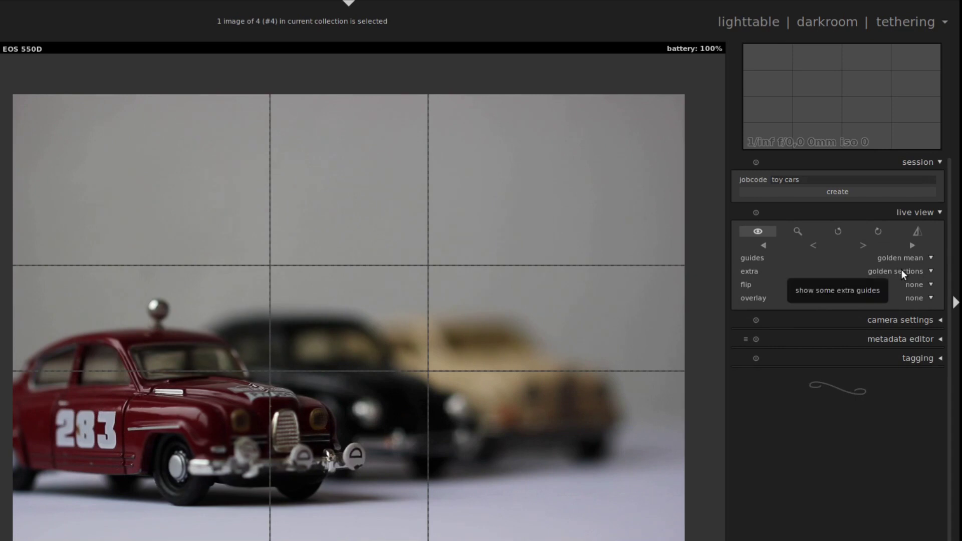
Step: Cycle the golden mean extra guides through golden sections and golden spiral to all
click(901, 269)
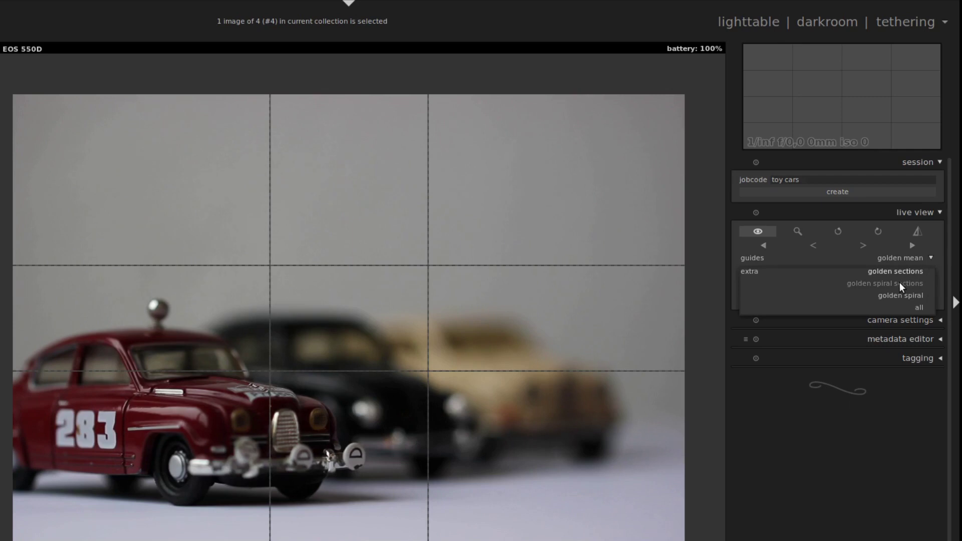
click(899, 283)
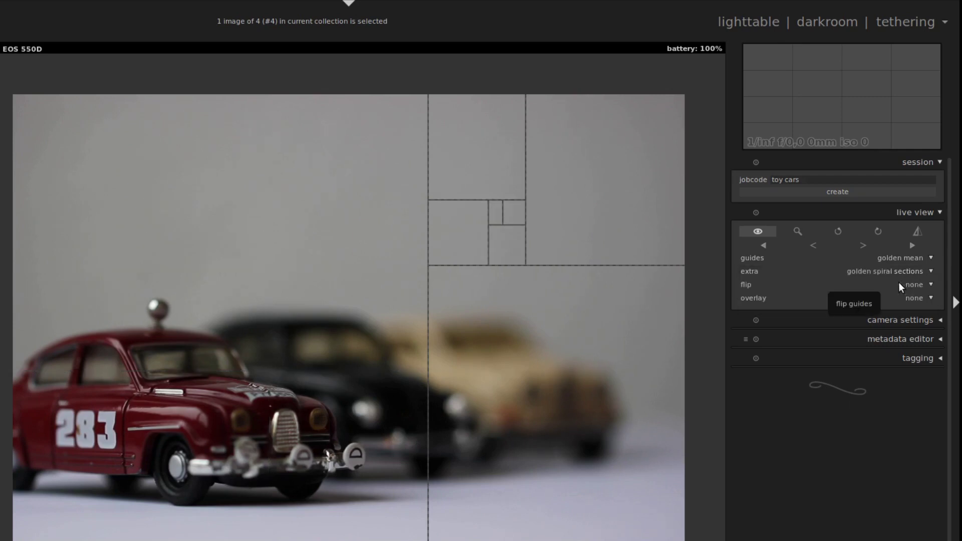
click(904, 271)
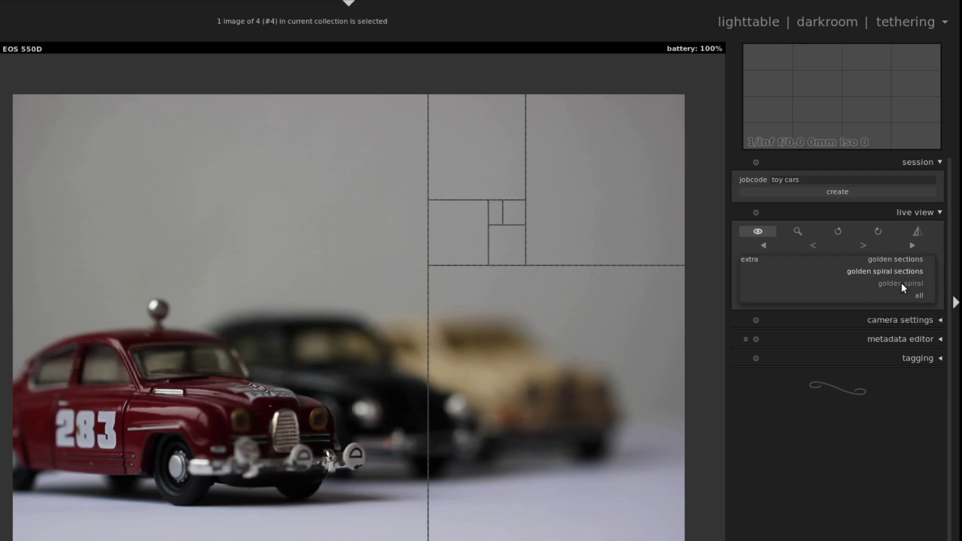
click(901, 283)
click(901, 271)
click(918, 283)
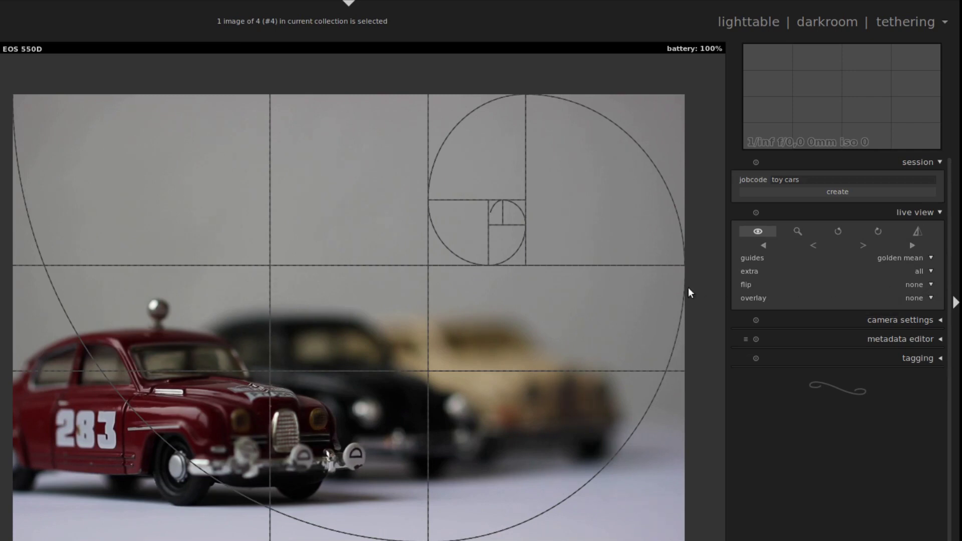
Step: Flip the golden mean guides horizontally, then reset the flip to none
click(911, 286)
click(910, 296)
click(910, 285)
click(915, 275)
Step: Set guides to none, overlay the selected image on live view, and expand image information
click(911, 258)
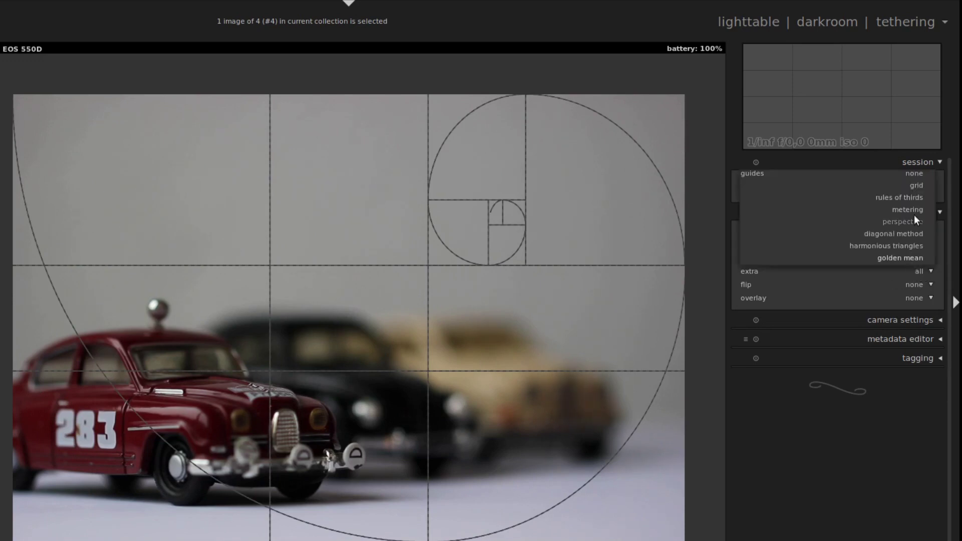
click(913, 174)
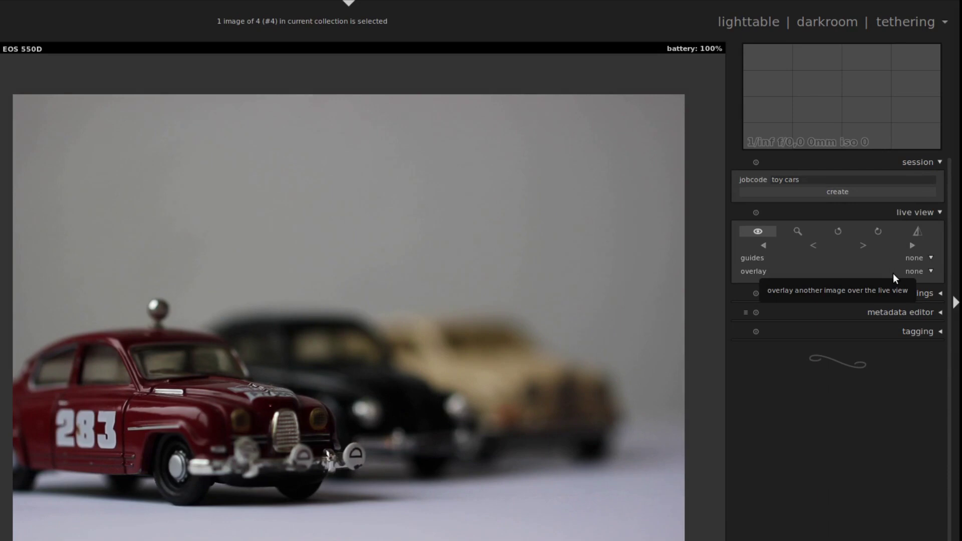
click(916, 272)
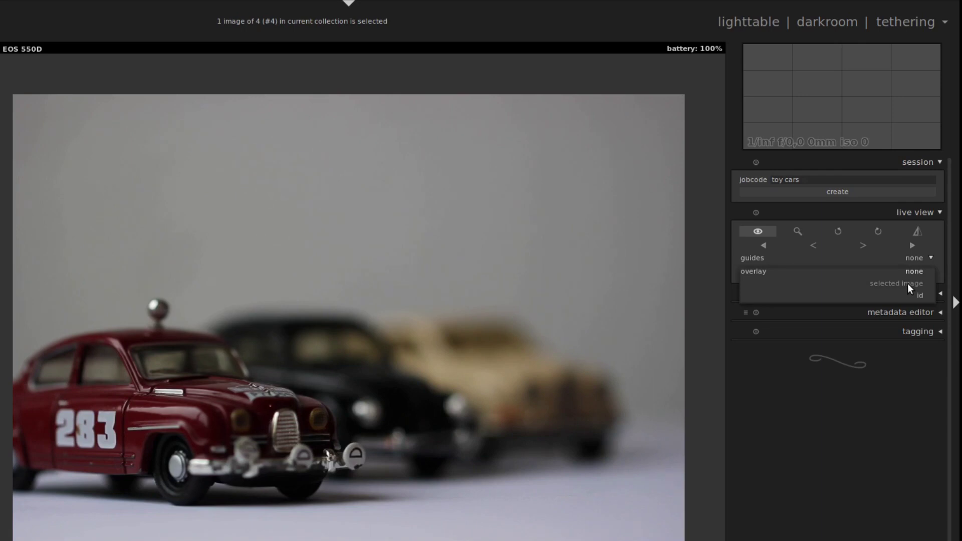
click(907, 283)
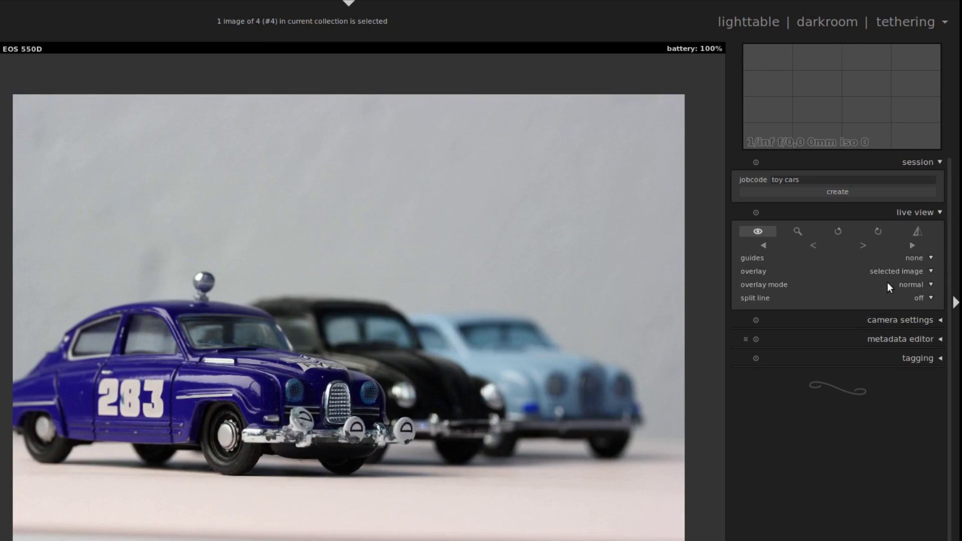
click(910, 273)
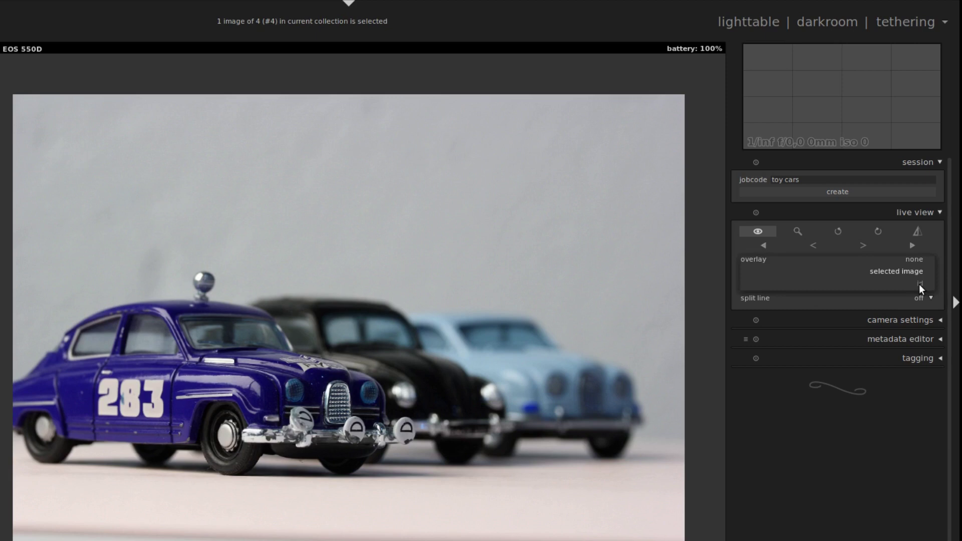
click(902, 271)
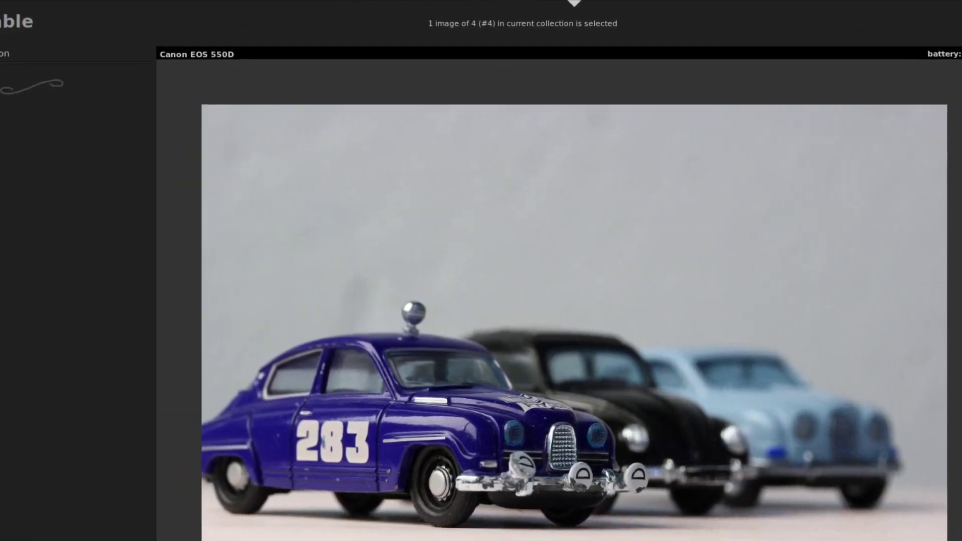
click(5, 53)
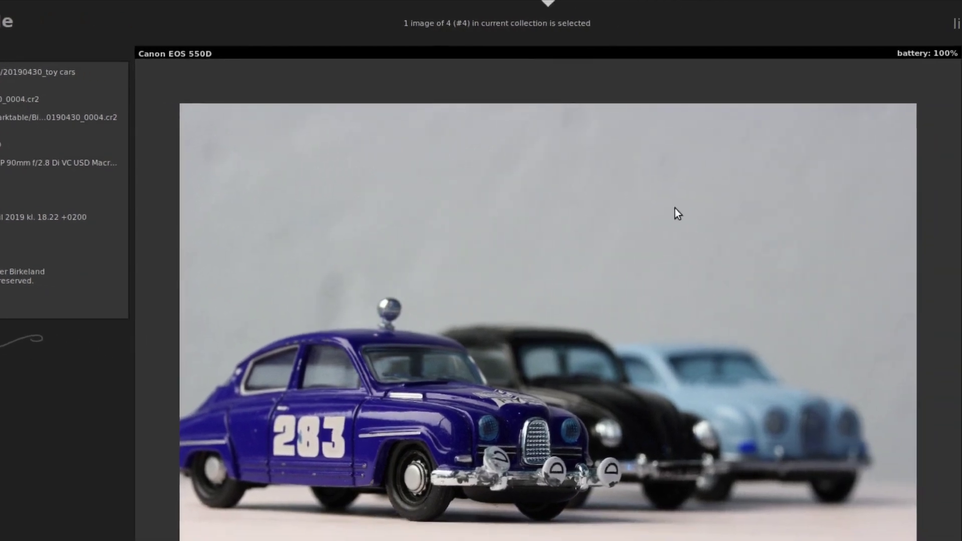
Step: Overlay image id 169 in normal blend mode with the split line turned on
scroll(902, 273, down, 1)
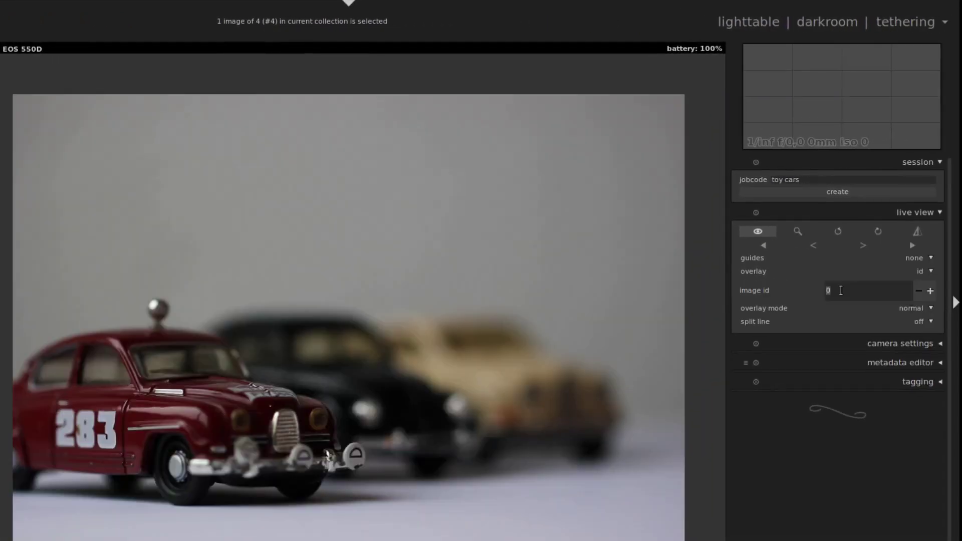
text(169)
key(Return)
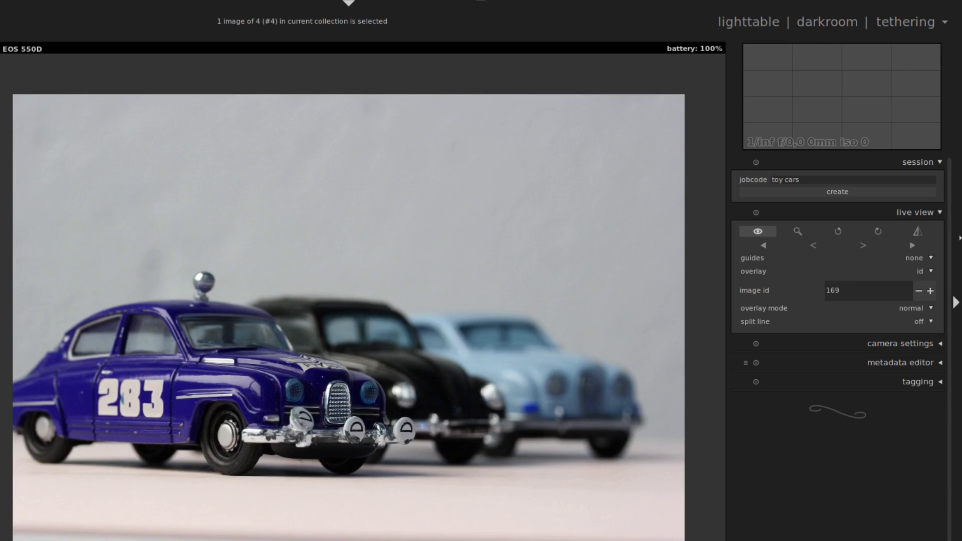
click(910, 308)
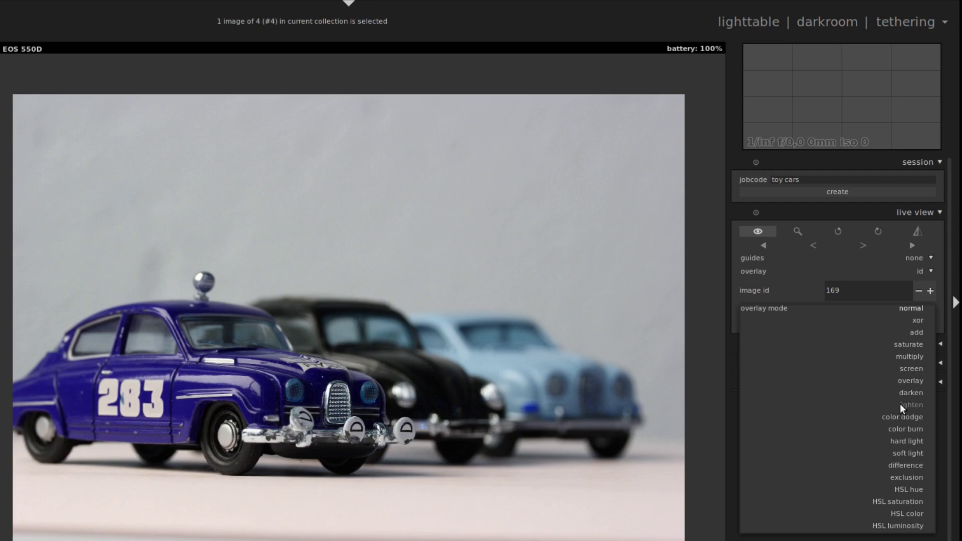
key(Escape)
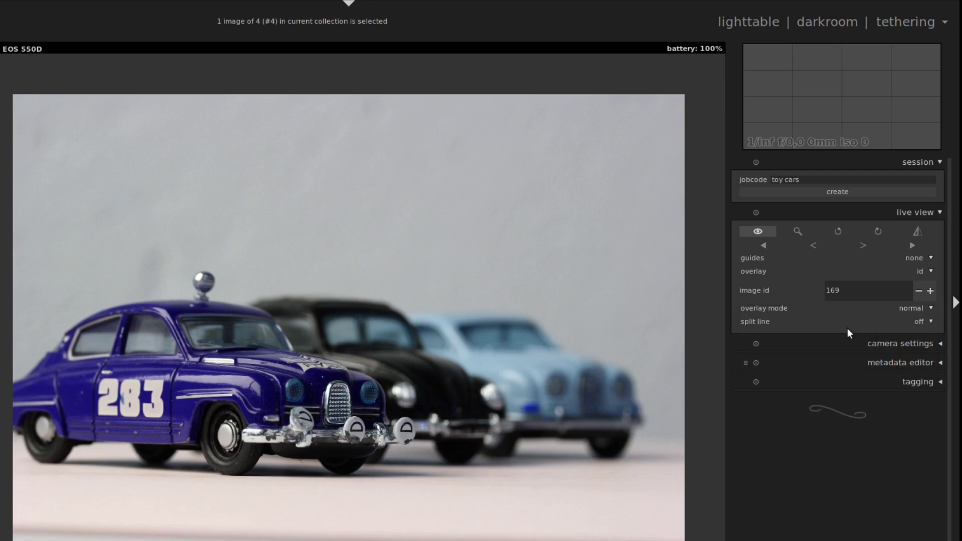
click(920, 323)
click(920, 335)
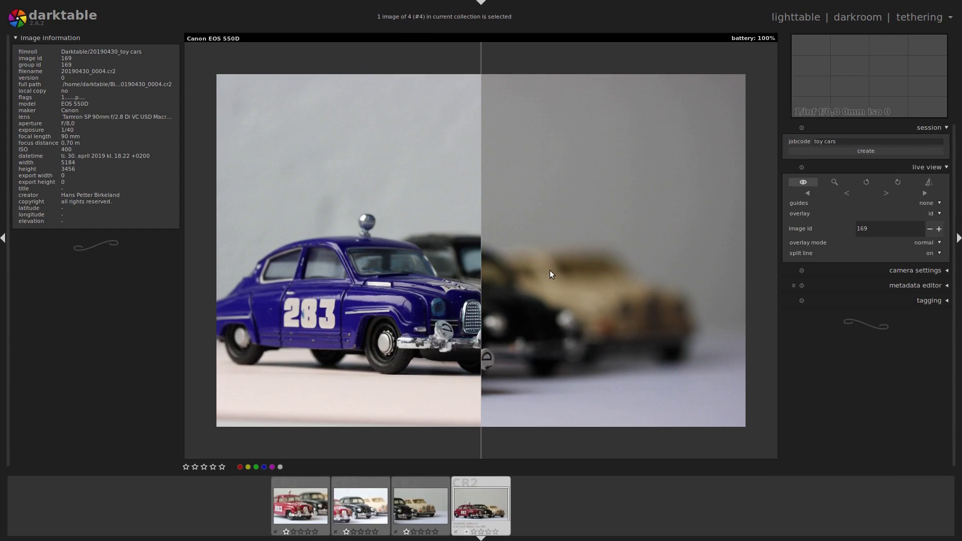
Step: Collapse the session and live view modules and expand the camera settings module
click(927, 128)
click(926, 143)
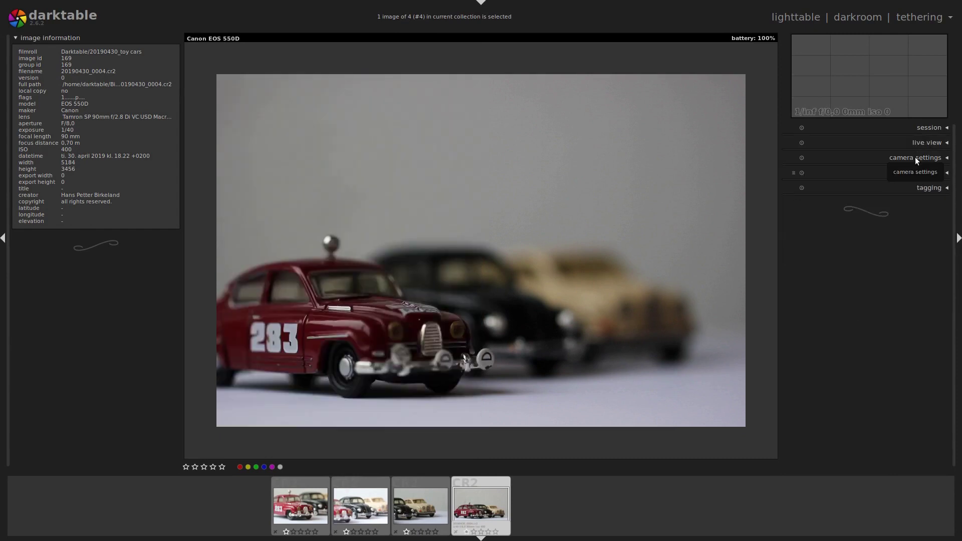
click(916, 158)
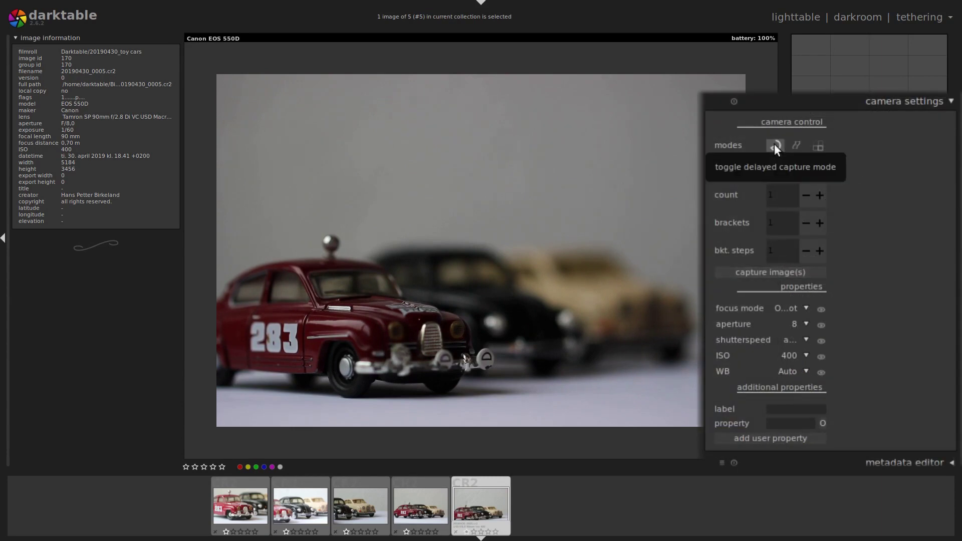
Step: Enter a 2-second delay timer, enable sequenced capture with 3 shots, then turn delayed capture off
click(775, 145)
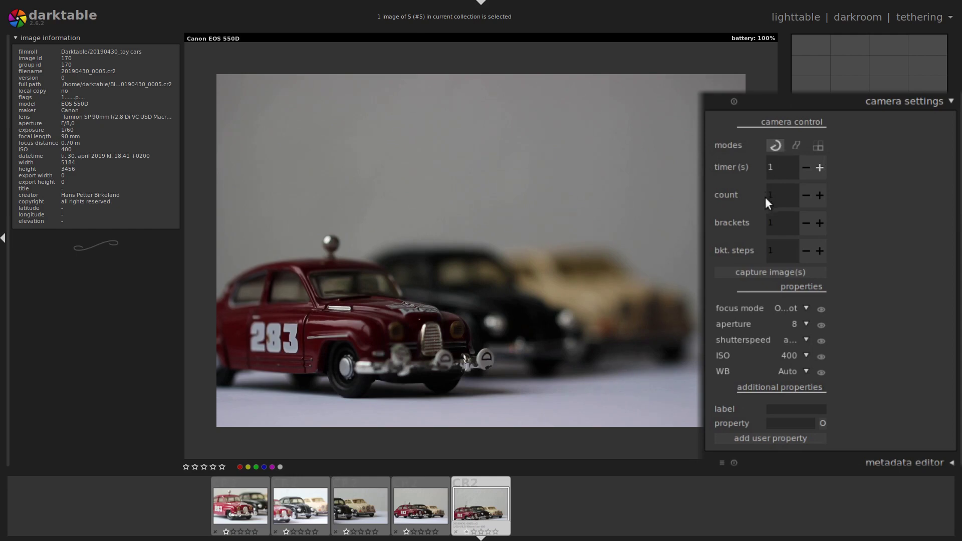
click(767, 171)
text(2)
click(797, 145)
drag(784, 198, 764, 196)
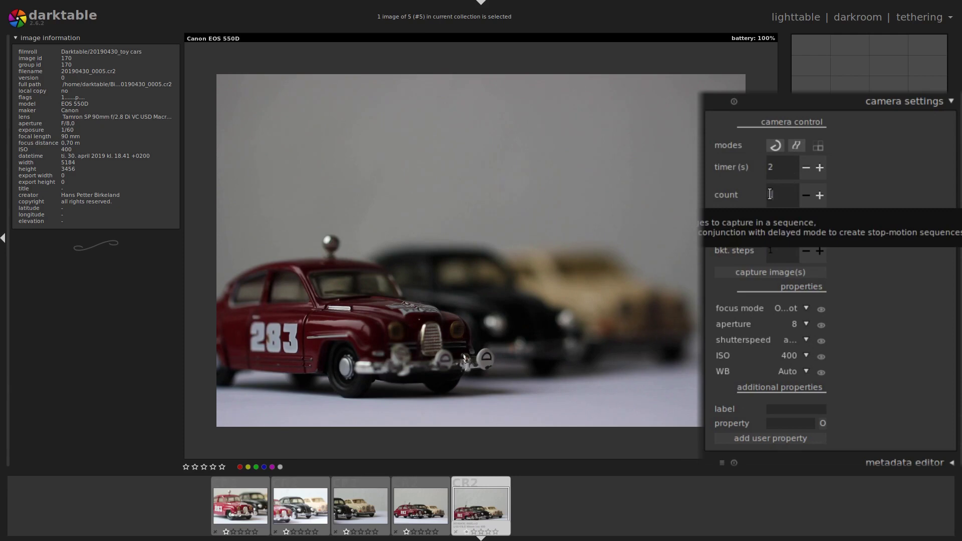
text(3)
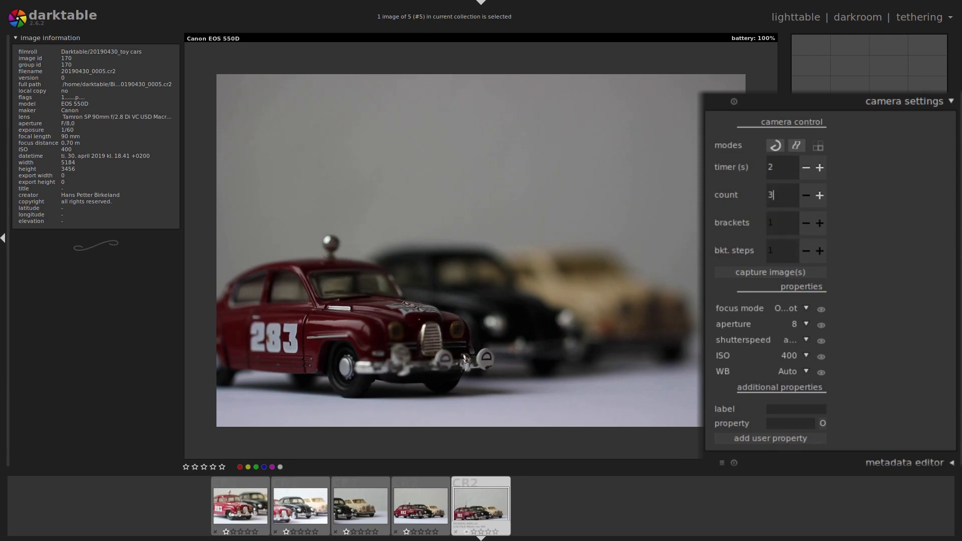
click(774, 142)
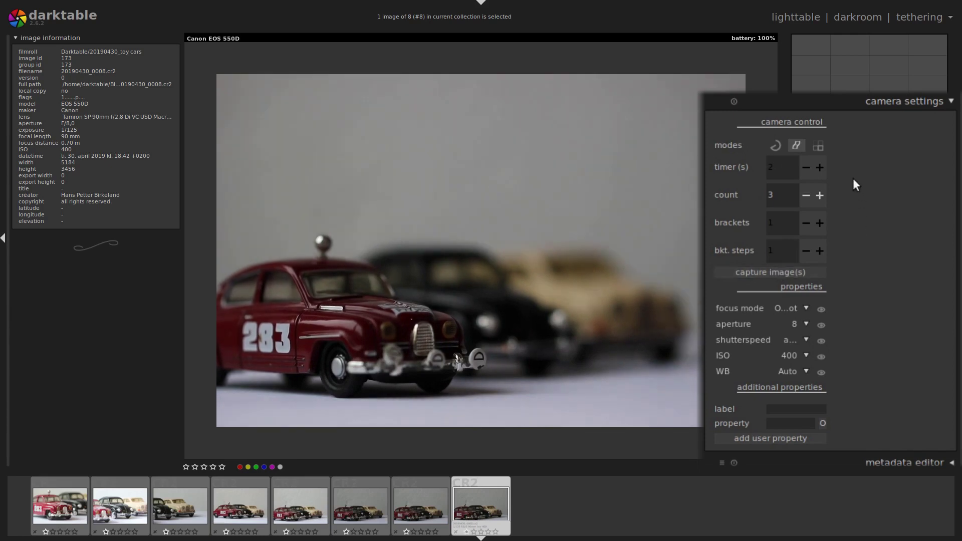
Step: Turn bracketed capture on and sequenced capture off, keeping brackets and bracket steps at 1
click(819, 145)
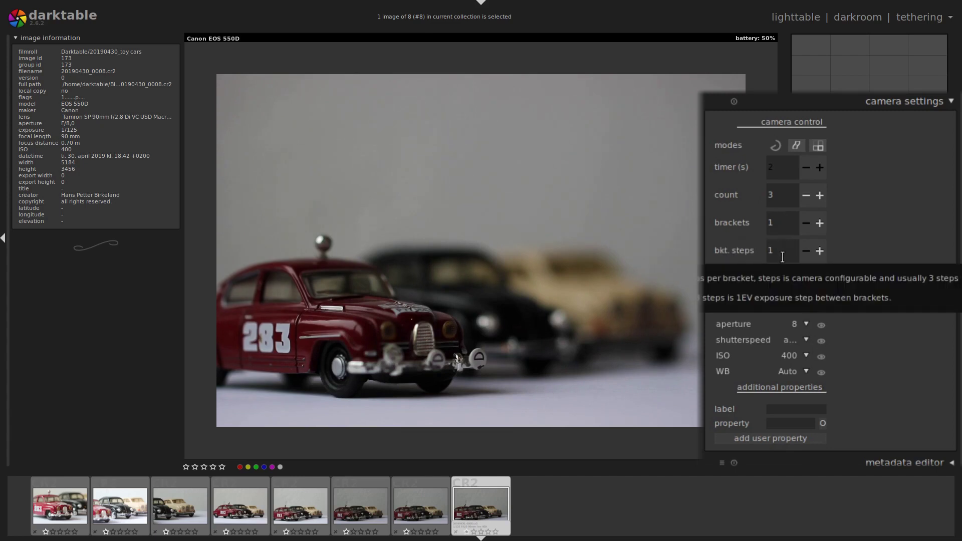
click(797, 144)
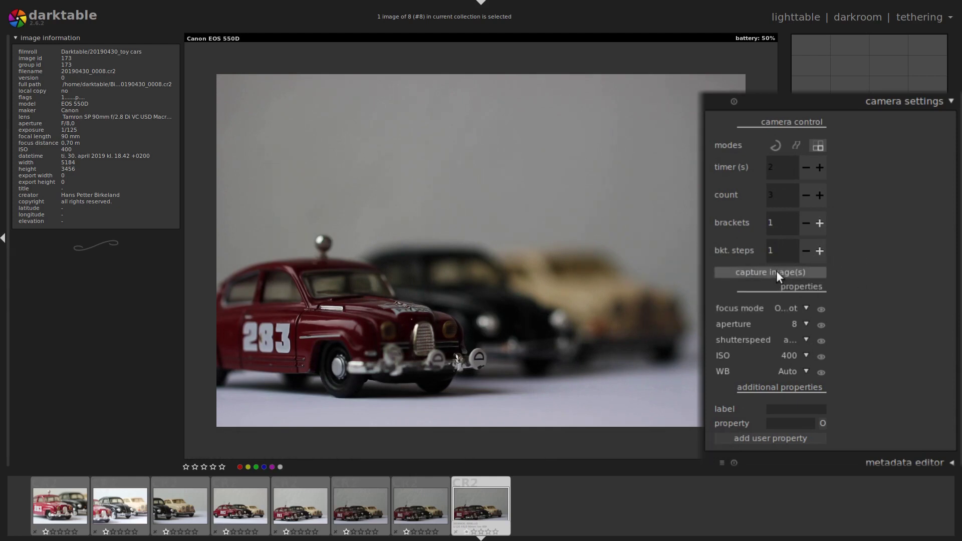
Step: Take a bracketed capture, re-enable bracketed mode, and select the bracket steps value to set 6
click(777, 272)
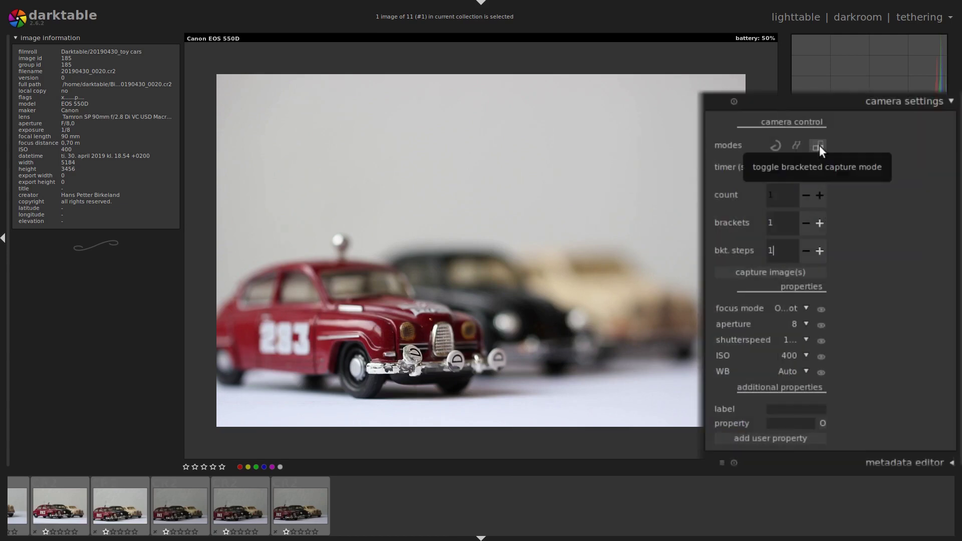
click(819, 145)
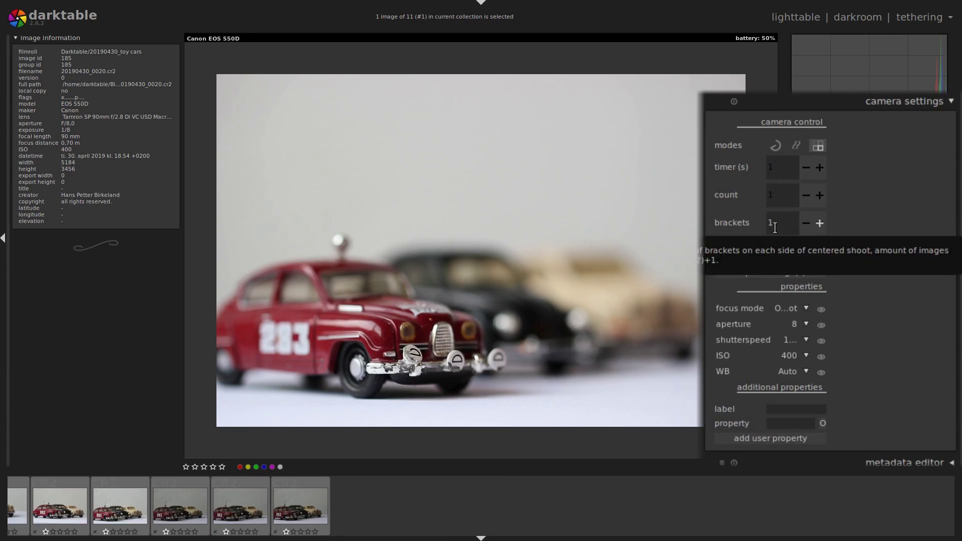
click(783, 253)
drag(784, 253, 747, 254)
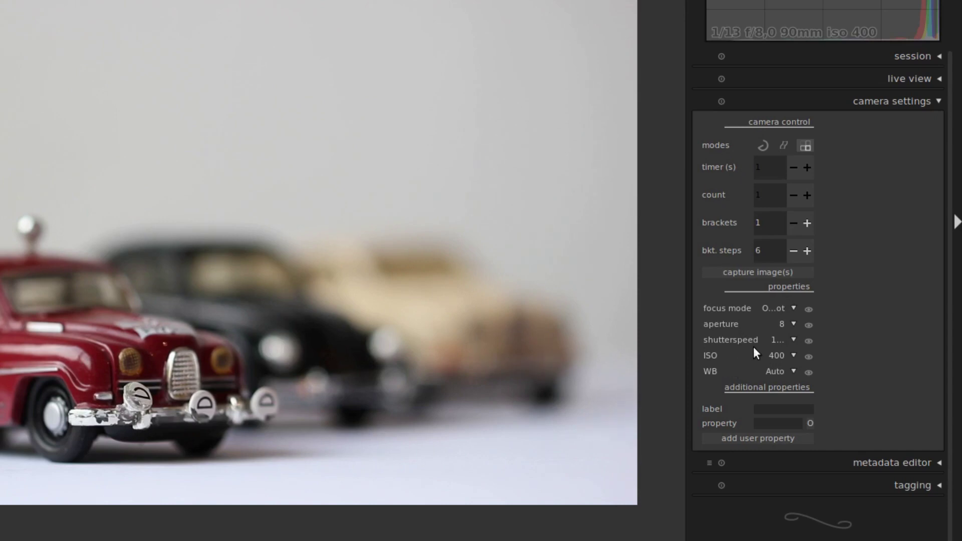
Step: Review the focus mode, aperture, shutter speed and ISO choices, then set white balance to Tungsten
click(782, 309)
click(782, 327)
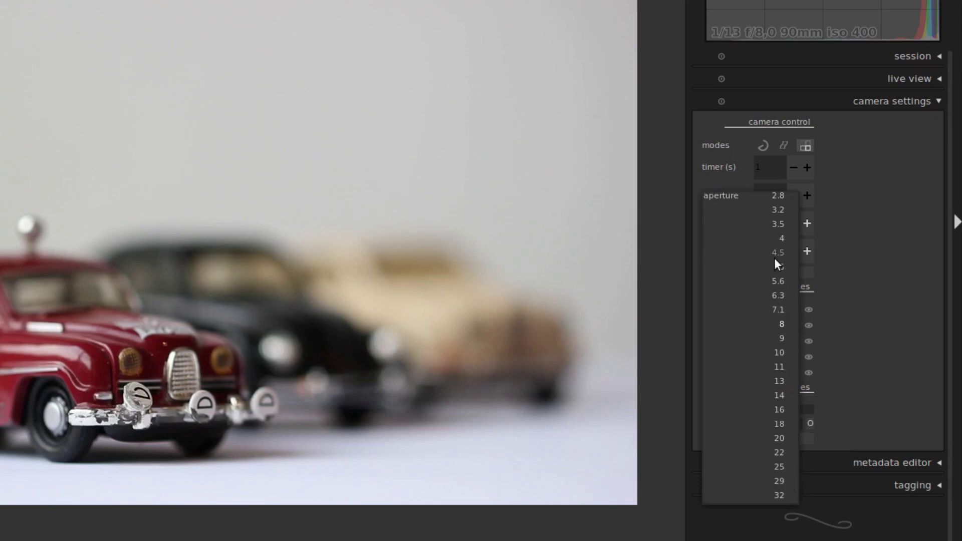
click(826, 279)
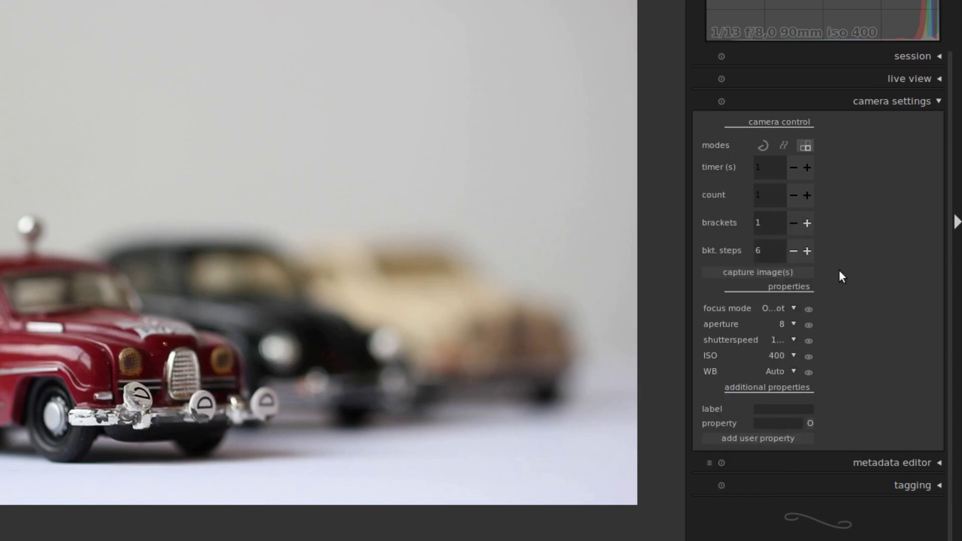
click(780, 341)
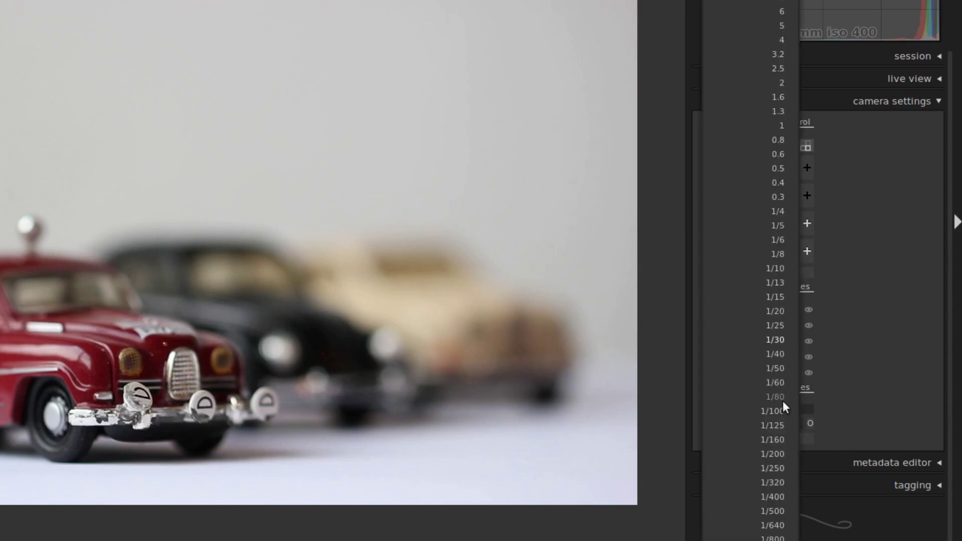
click(769, 451)
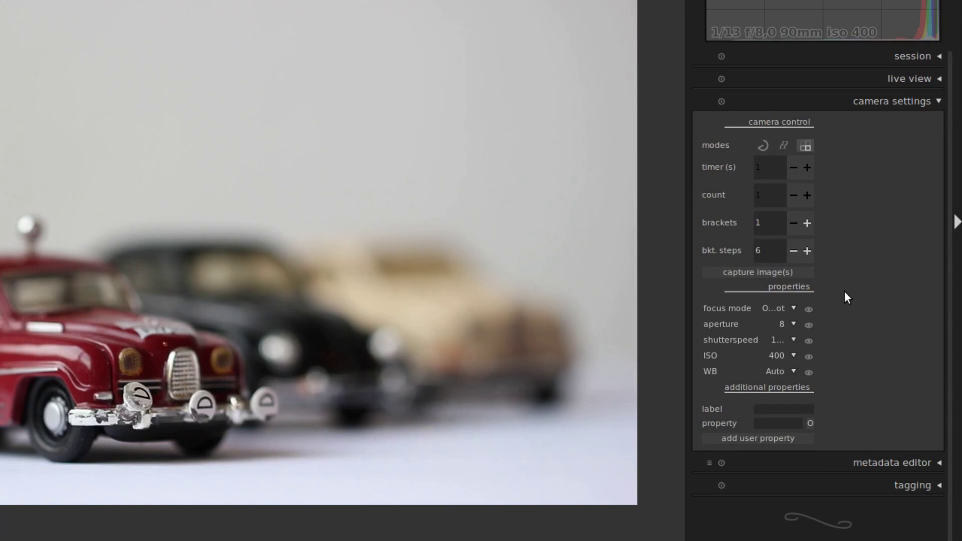
click(777, 354)
click(776, 372)
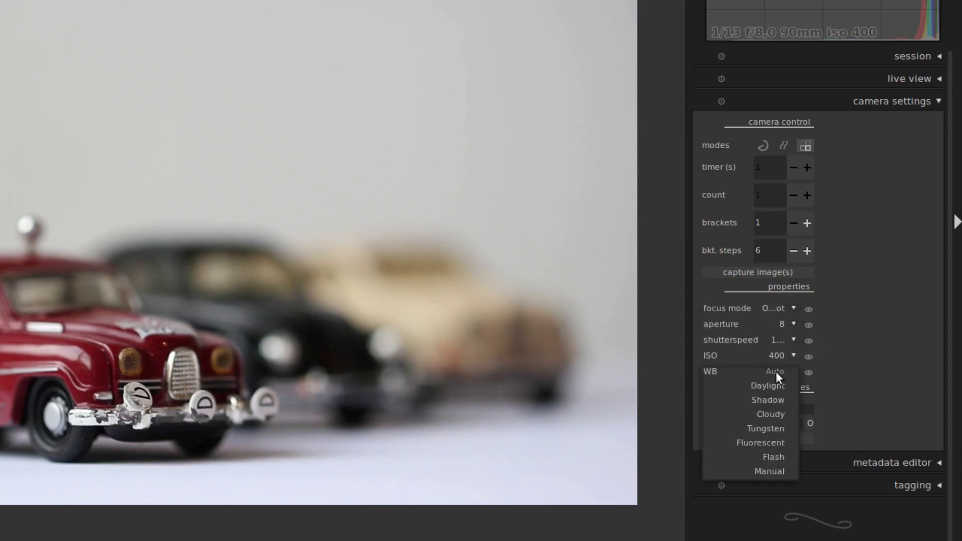
click(776, 434)
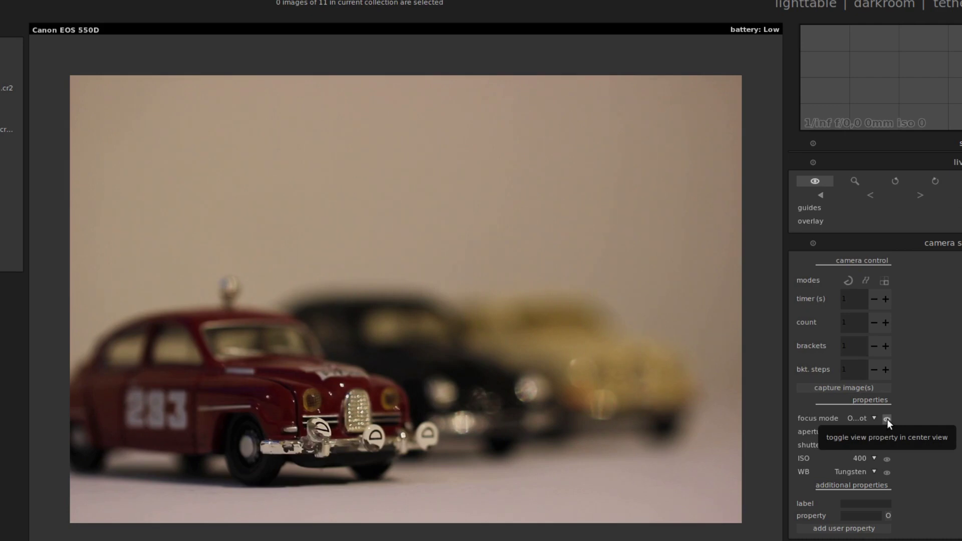
Step: Turn on the info-bar display for focus mode, aperture, shutter speed, ISO and WB
click(887, 419)
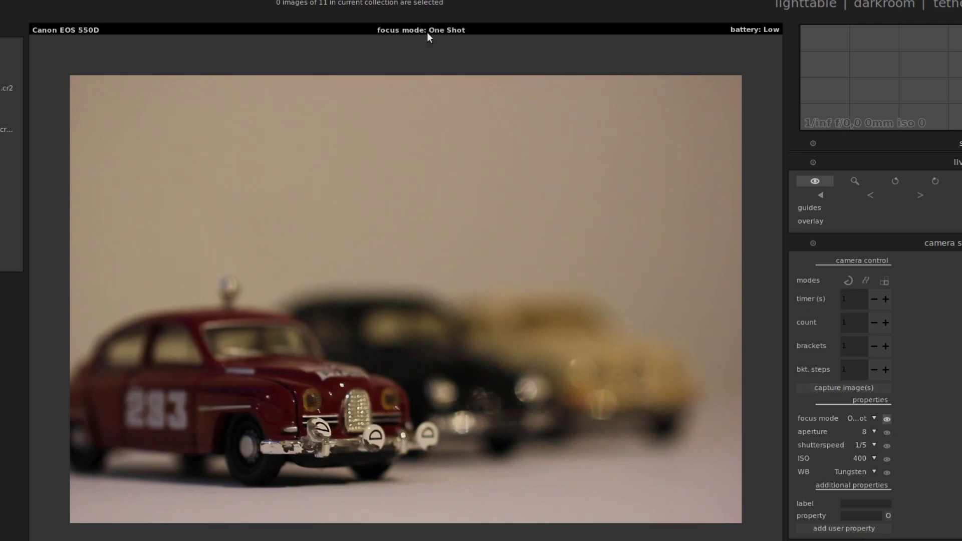
click(886, 433)
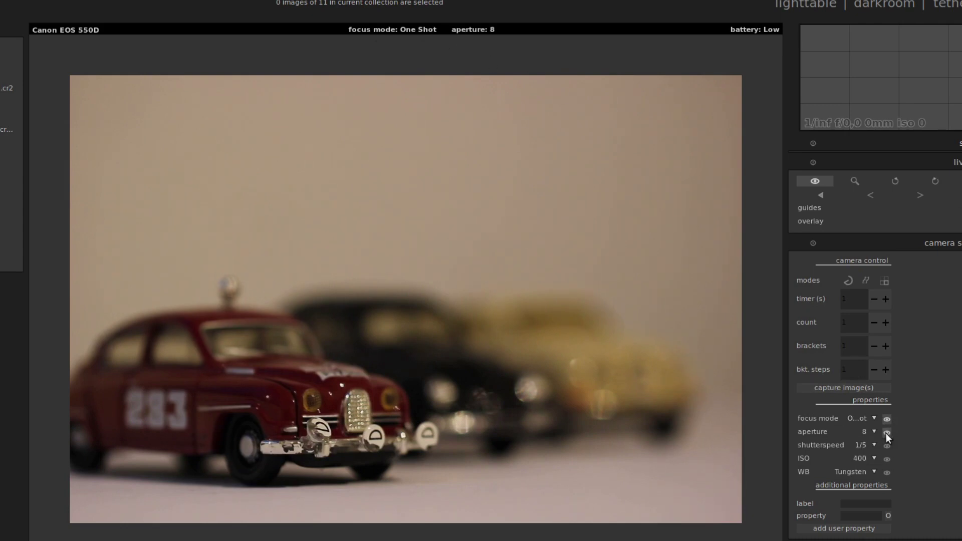
click(886, 445)
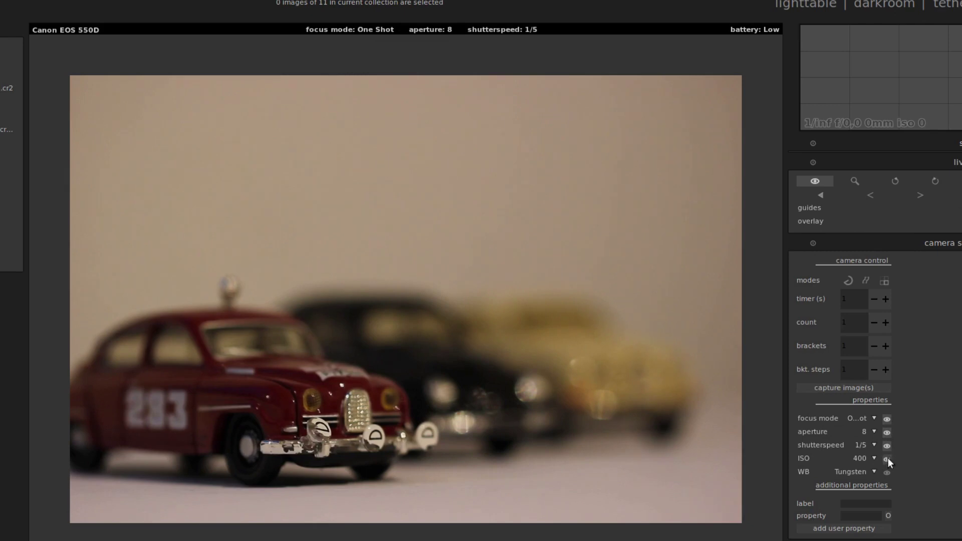
click(886, 459)
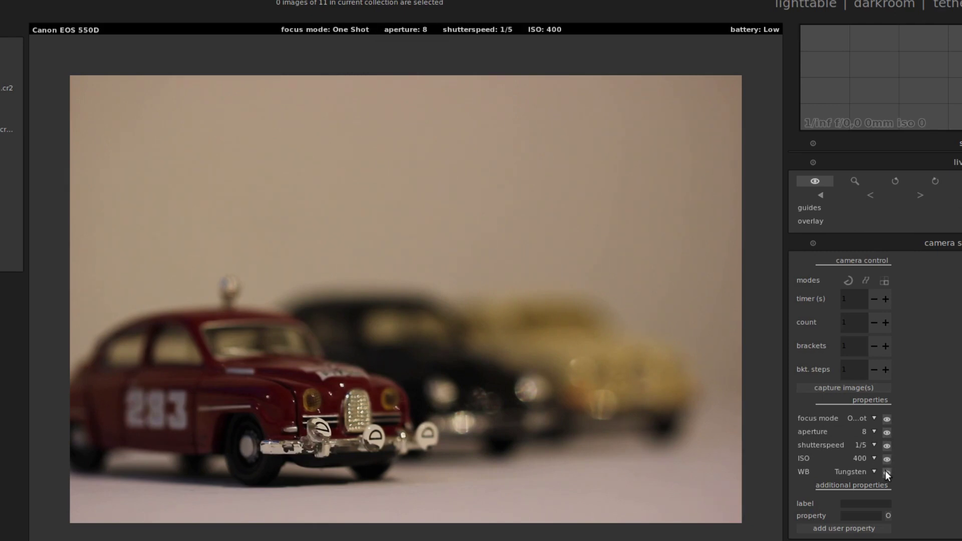
click(886, 472)
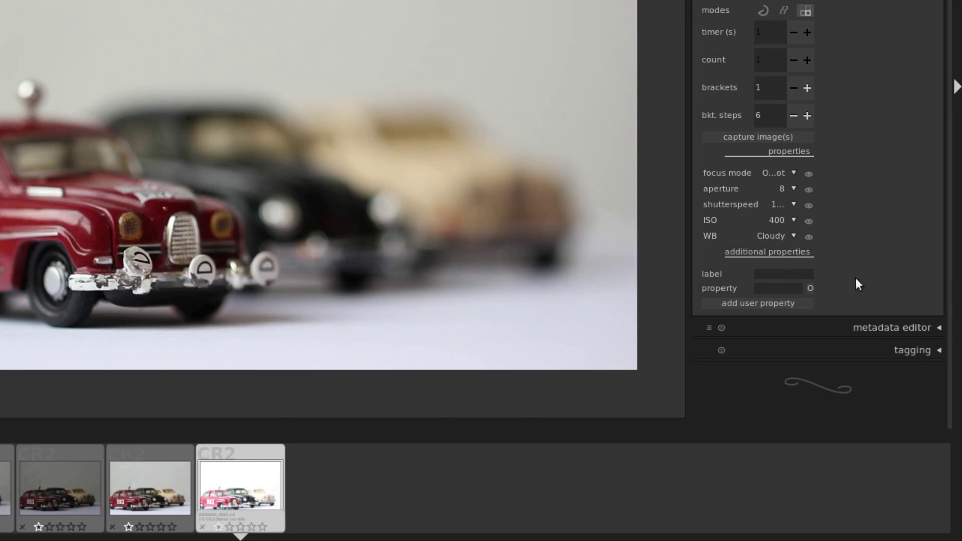
Step: Expand the metadata editor and tagging modules to reveal the darktable|format|cr2 tag
click(886, 332)
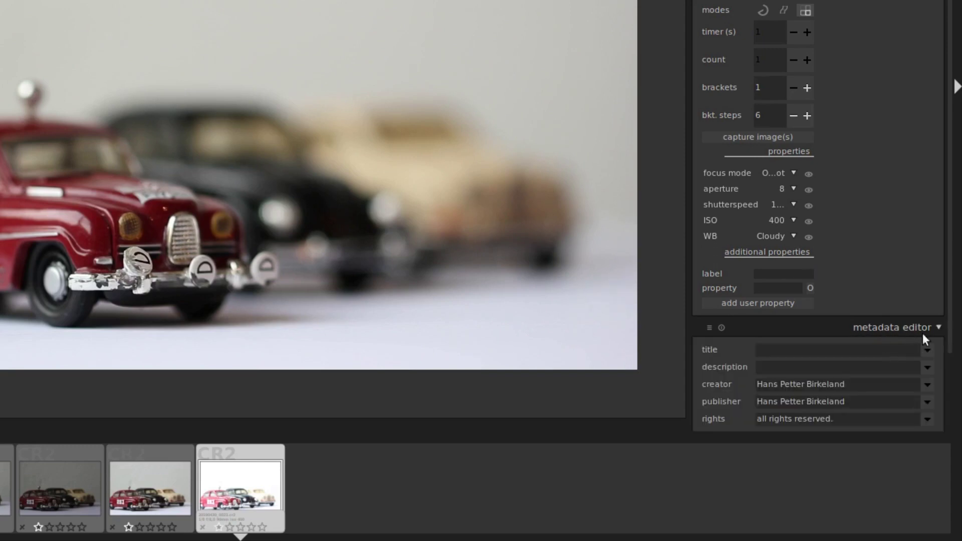
scroll(947, 333, down, 3)
click(912, 376)
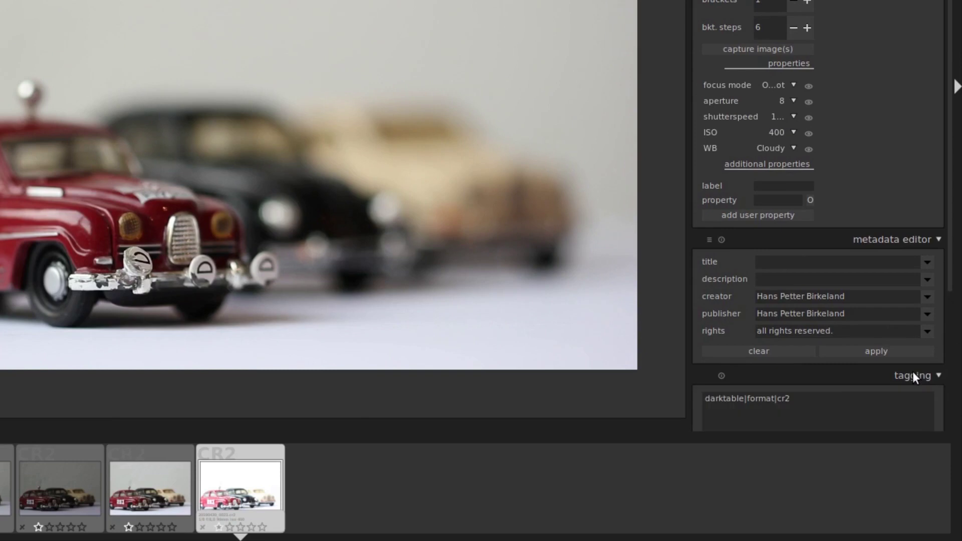
scroll(947, 373, down, 6)
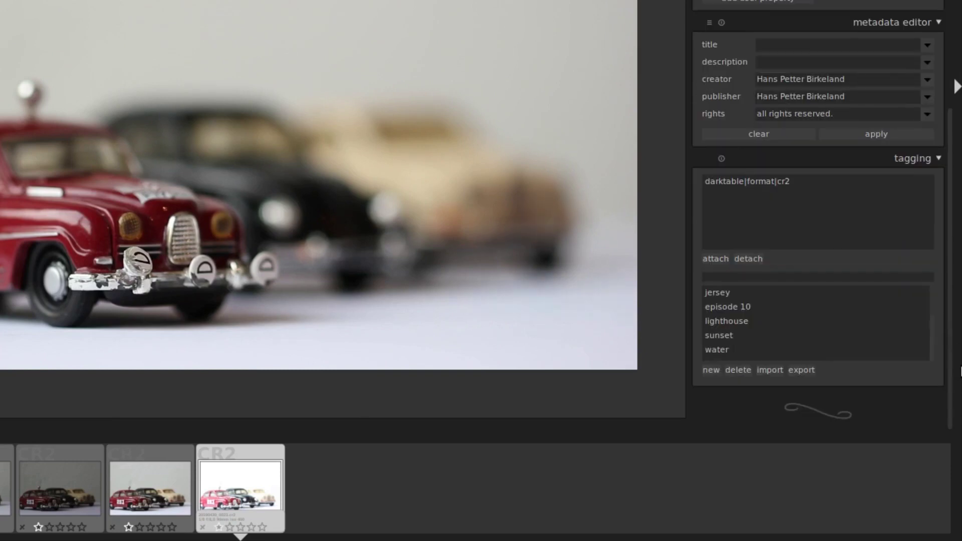